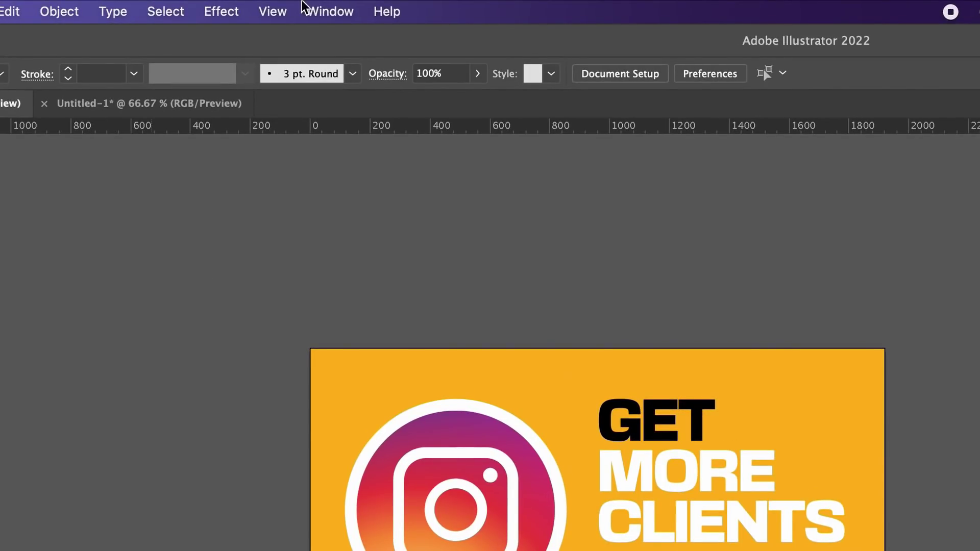
Dock the Info panel as an icon beside the tools and widen the dock until the panel names show
left_click(343, 11)
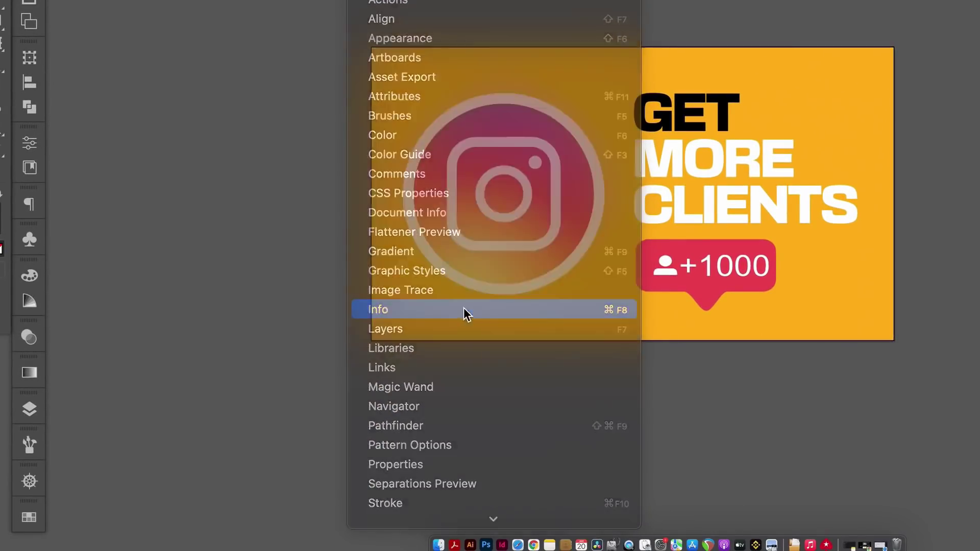
left_click(463, 341)
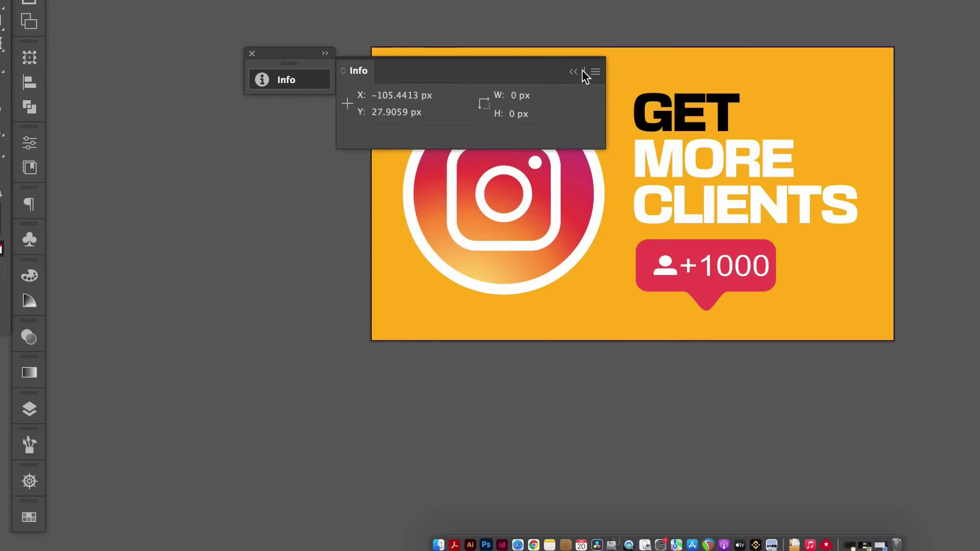
left_click(574, 72)
left_click_drag(263, 61, 109, 355)
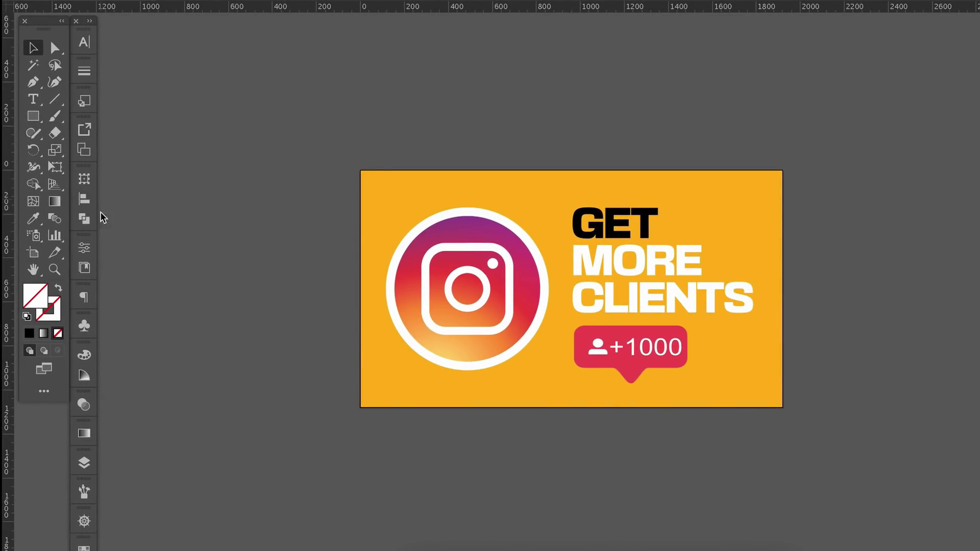
left_click_drag(100, 284, 147, 290)
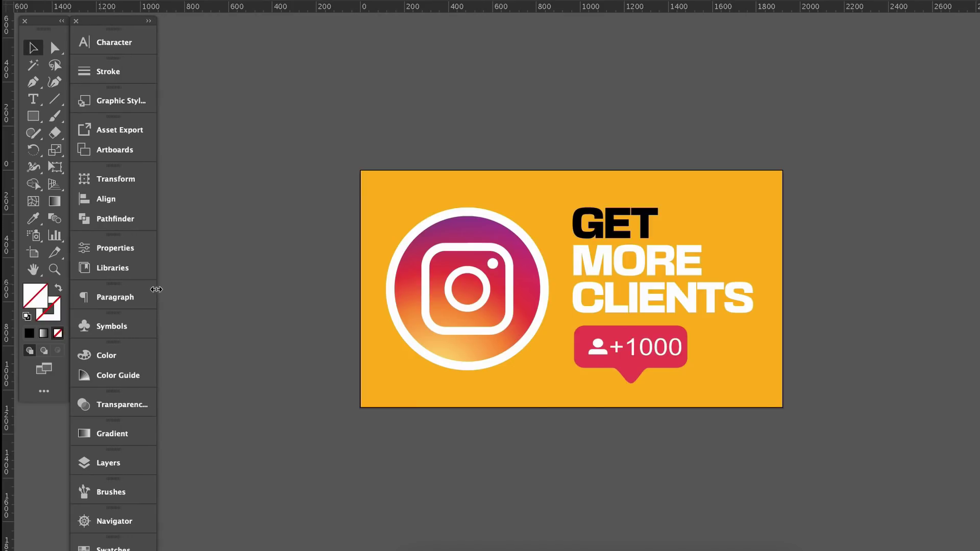
left_click_drag(147, 290, 164, 295)
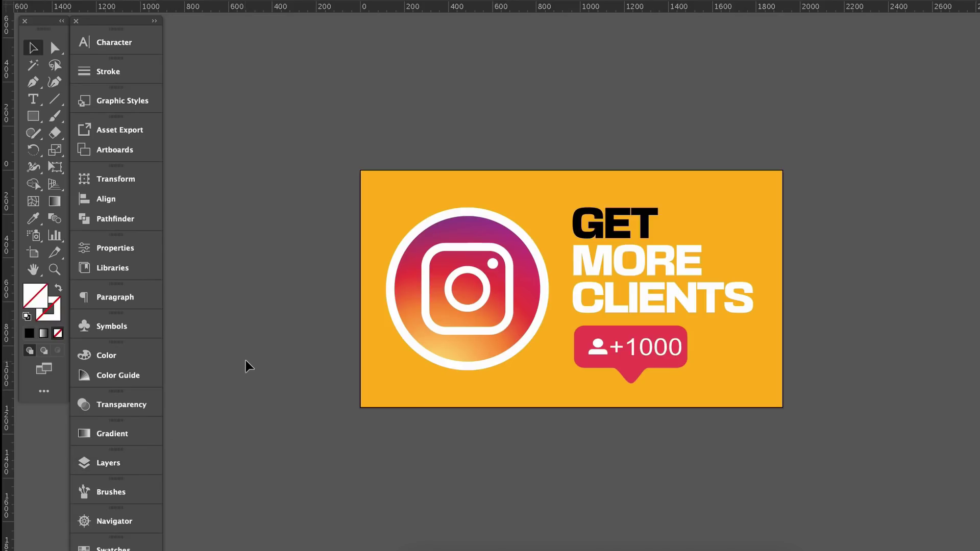
Briefly view the Character panel, close it, and turn on the rulers
key("ctrl+t")
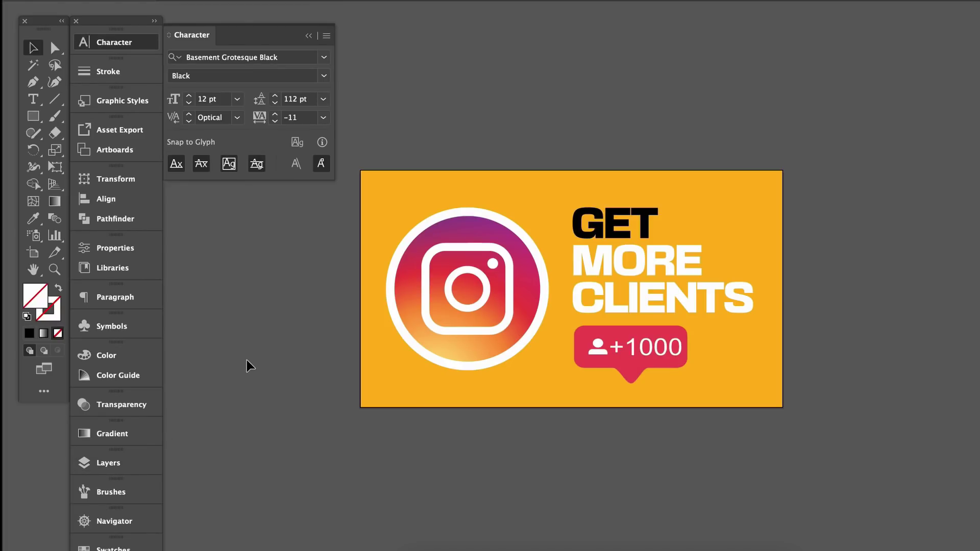
left_click(309, 36)
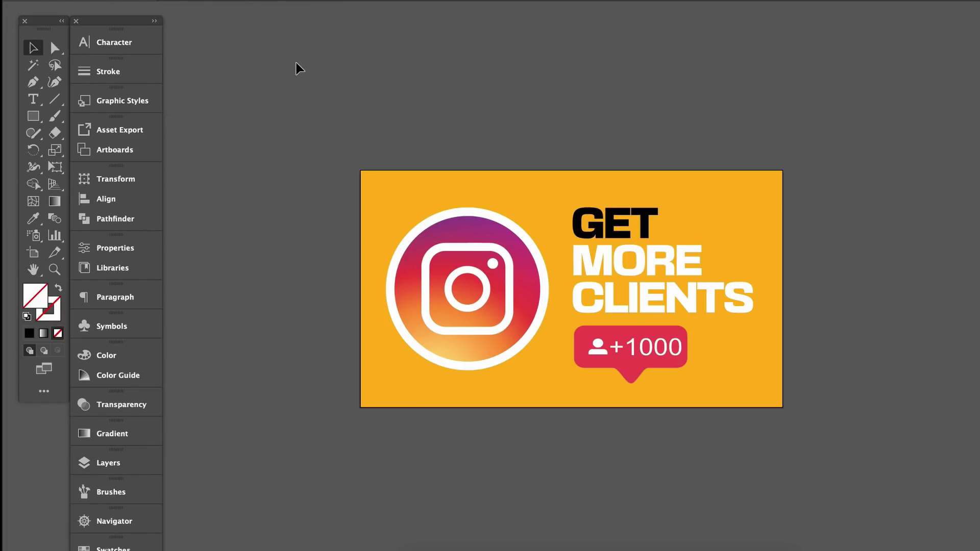
key("ctrl+r")
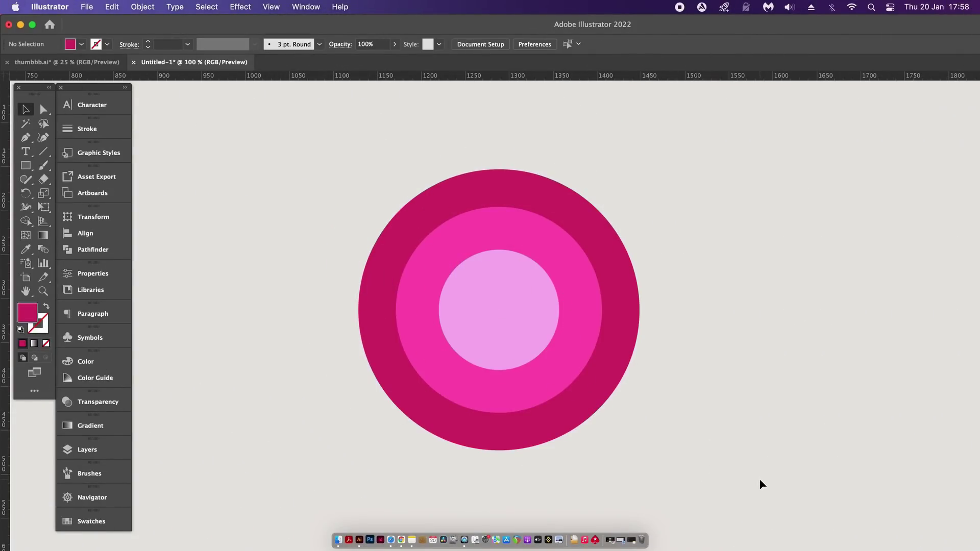
Pull the inner and middle circles apart, then undo both moves and clear the selection
left_click_drag(445, 304, 266, 301)
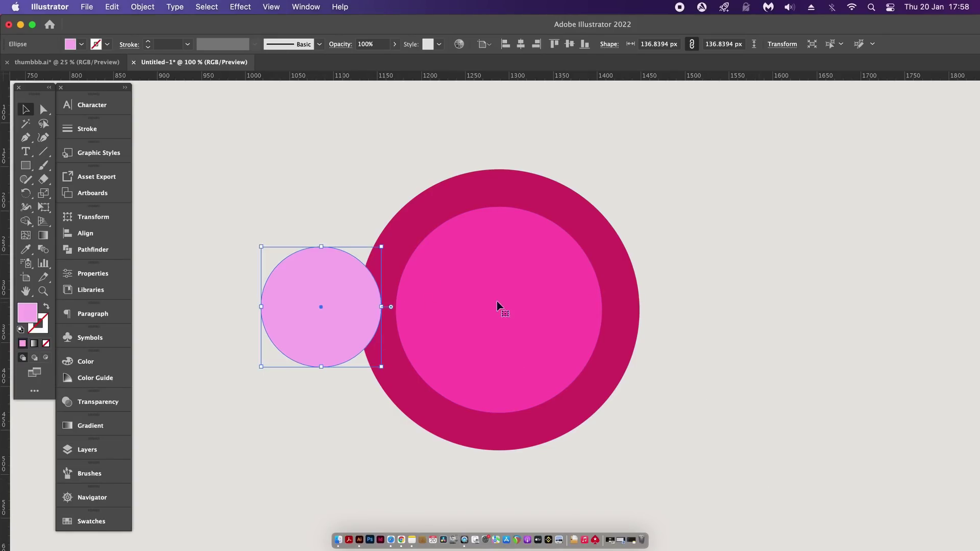
left_click_drag(499, 307, 321, 223)
key("super+z")
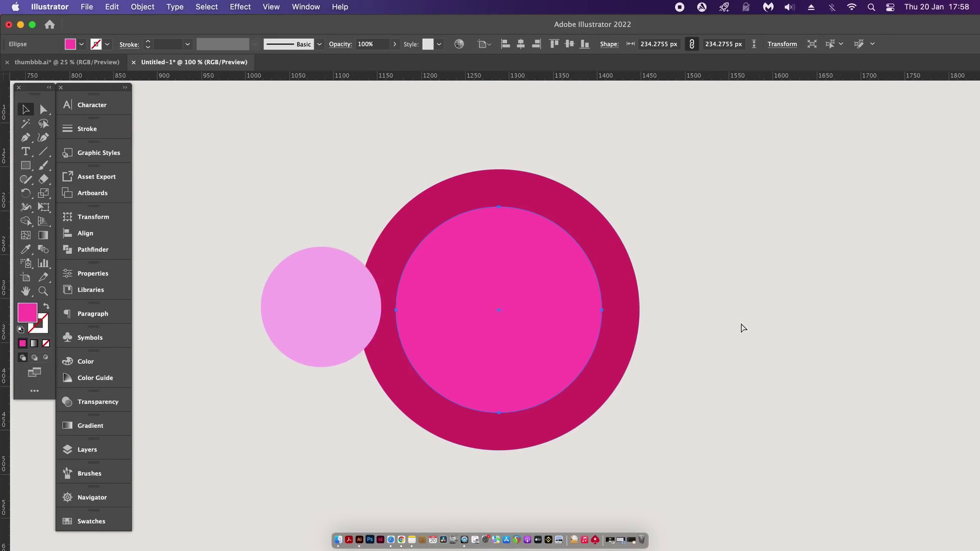
key("super+z")
left_click(755, 326)
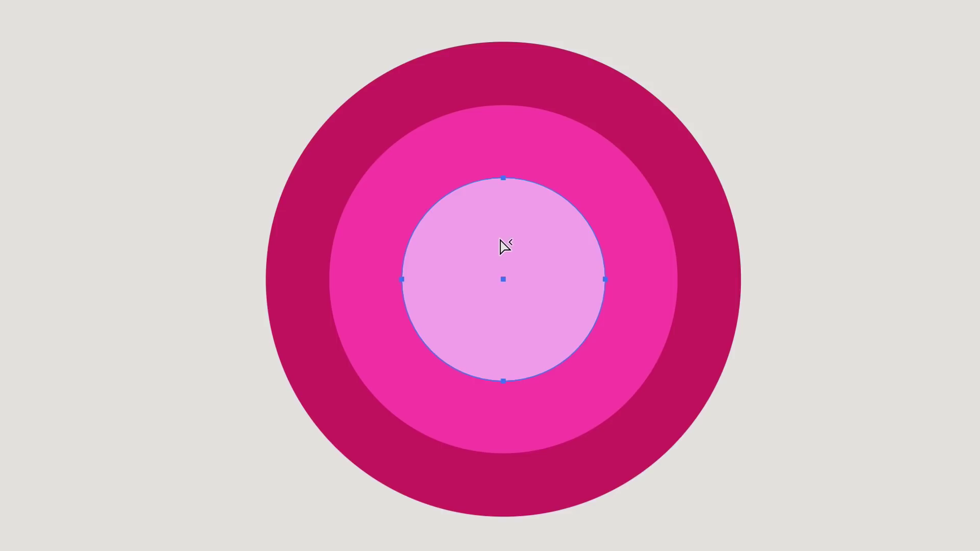
Click through the stack to select the middle circle, then the outer circle
left_click(503, 246, "ctrl")
left_click(503, 245, "ctrl")
key("v")
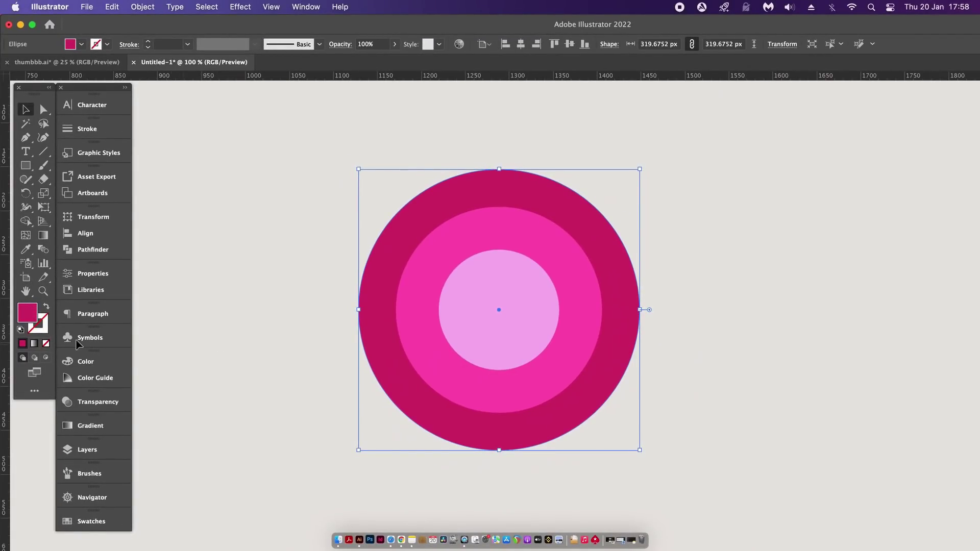
left_click(40, 333)
double_click(41, 335)
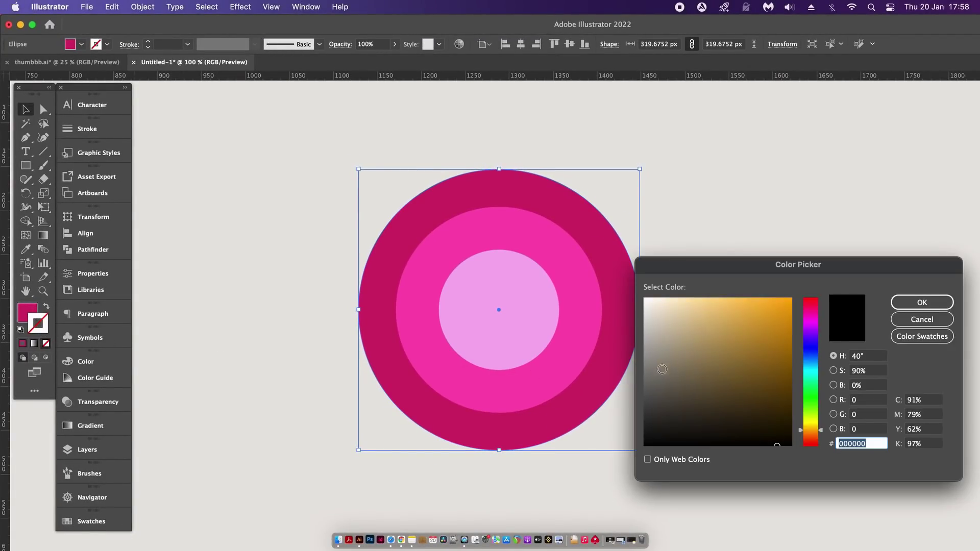
type("1c1c1c")
left_click(933, 303)
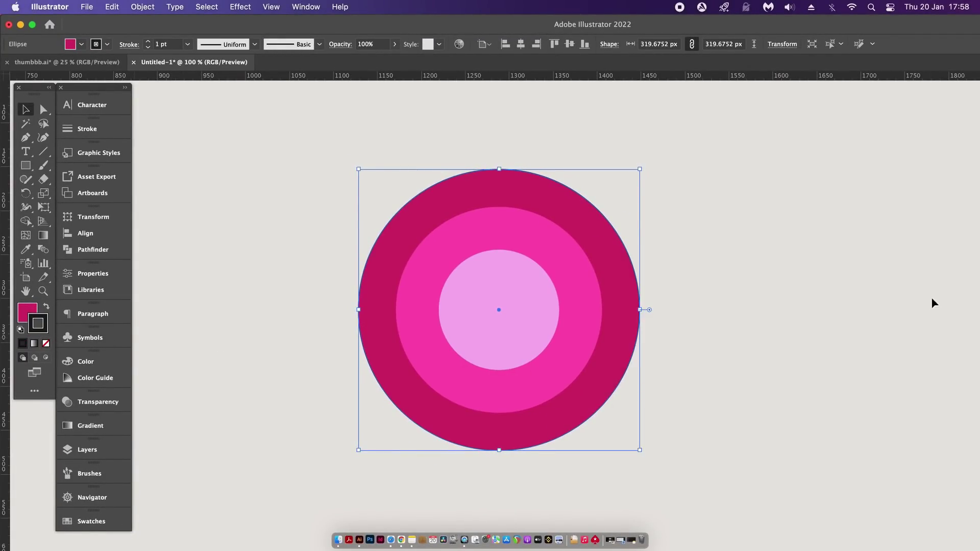
left_click(151, 40)
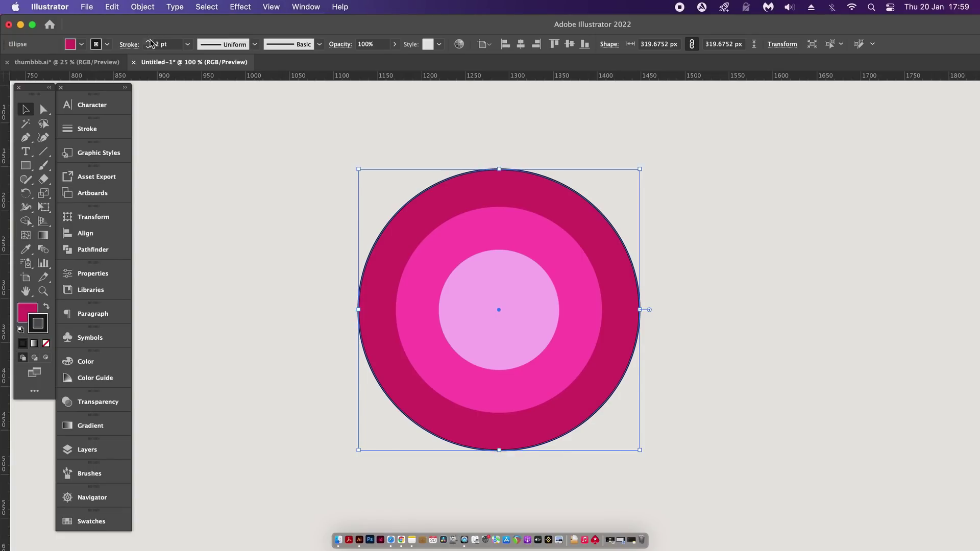
left_click(150, 41)
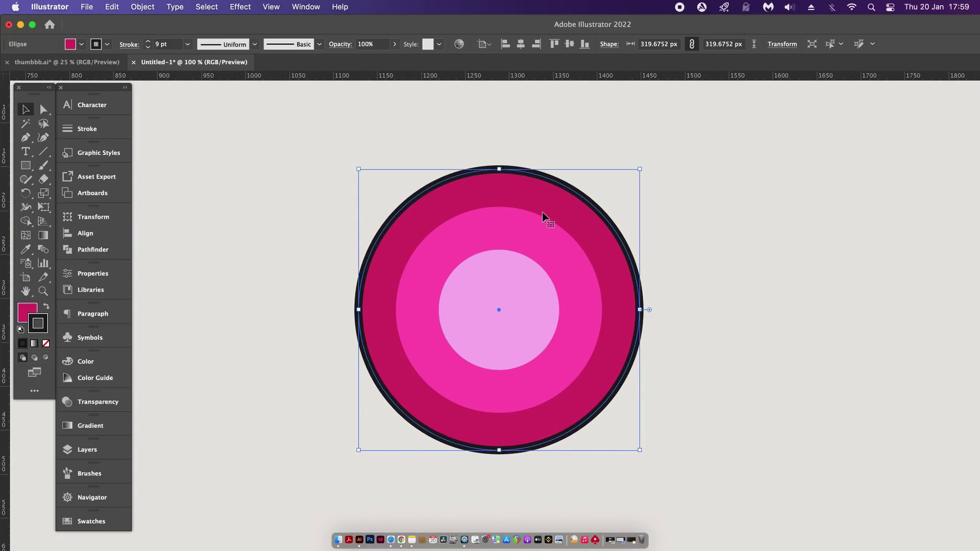
left_click(720, 252)
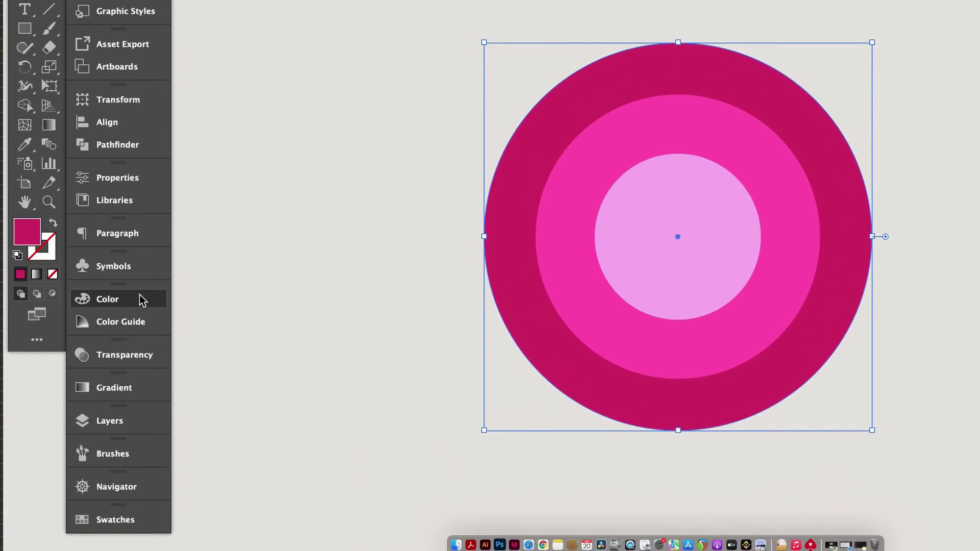
Cycle the outer ring's colour through HSB, CMYK and RGB, then raise its HSB saturation
left_click(138, 299)
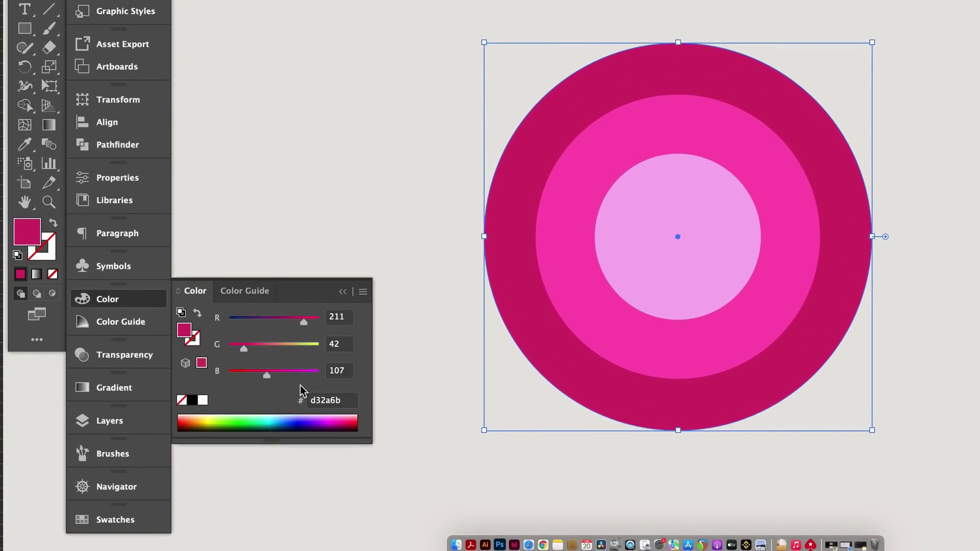
left_click(281, 426, "shift")
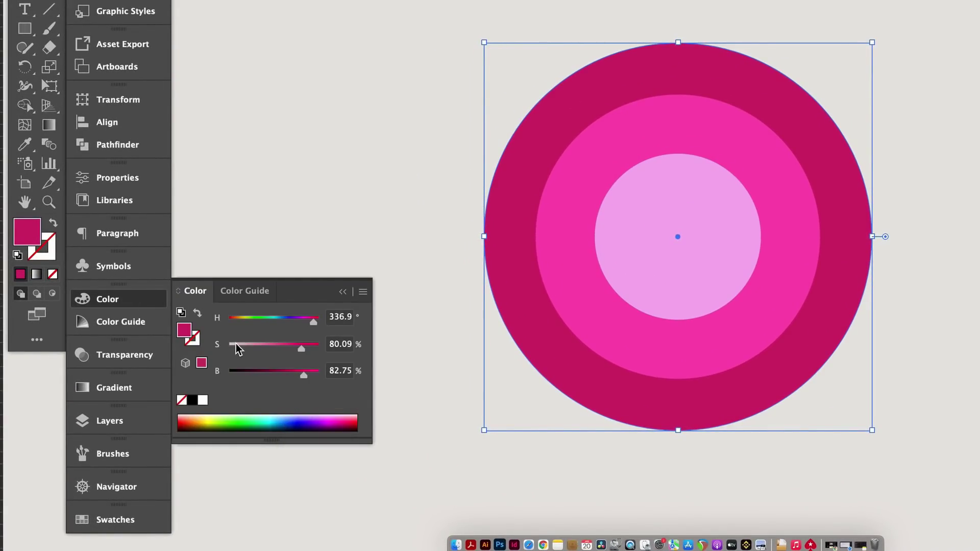
left_click(267, 422, "shift")
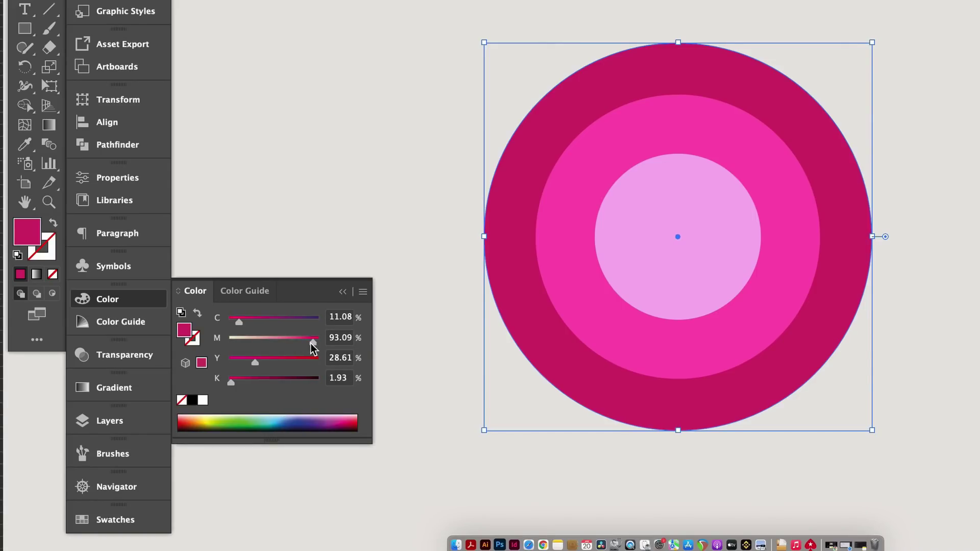
left_click(304, 425, "shift")
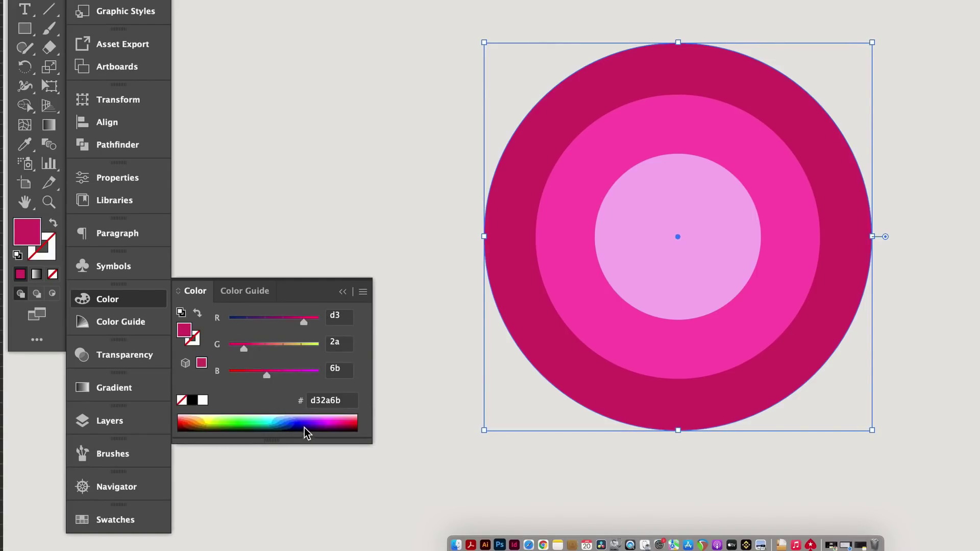
left_click(326, 427, "shift")
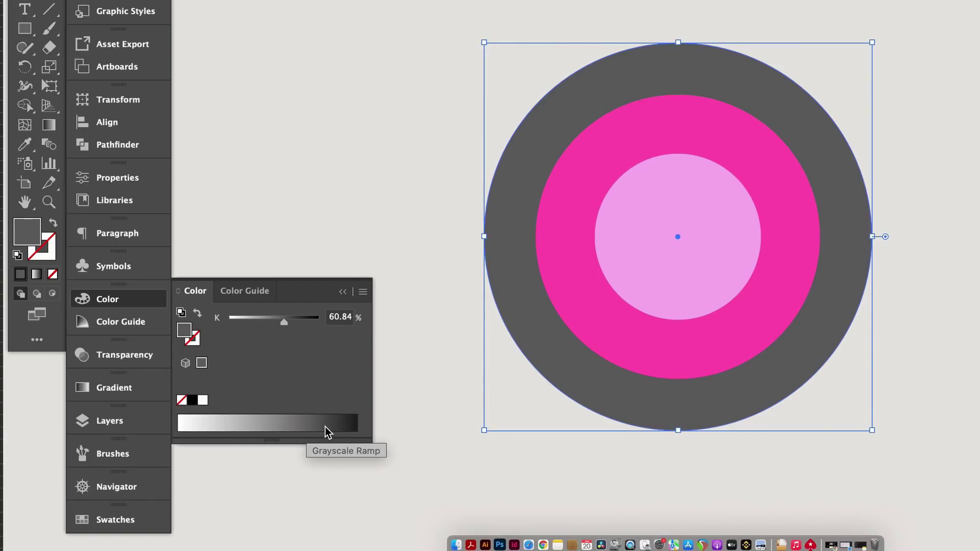
key("super+z")
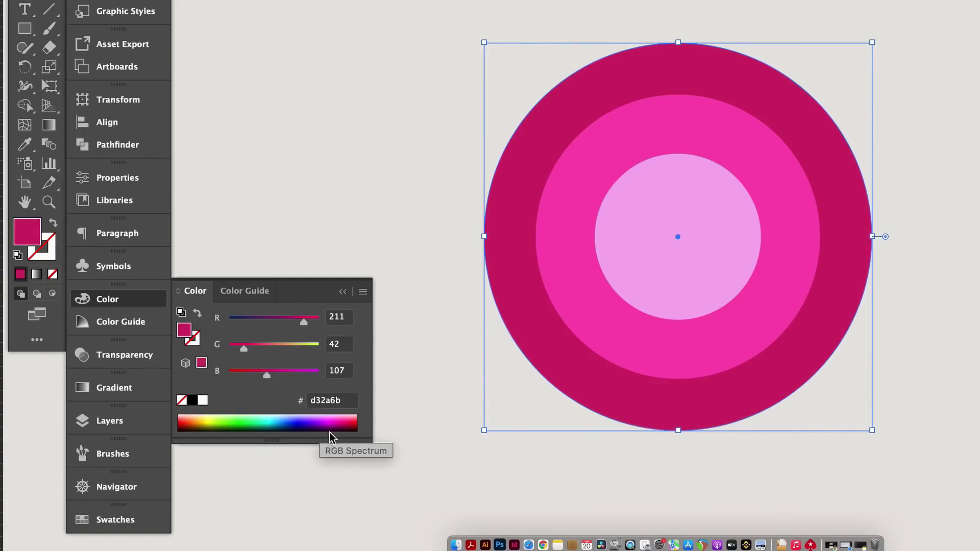
left_click(285, 427, "shift")
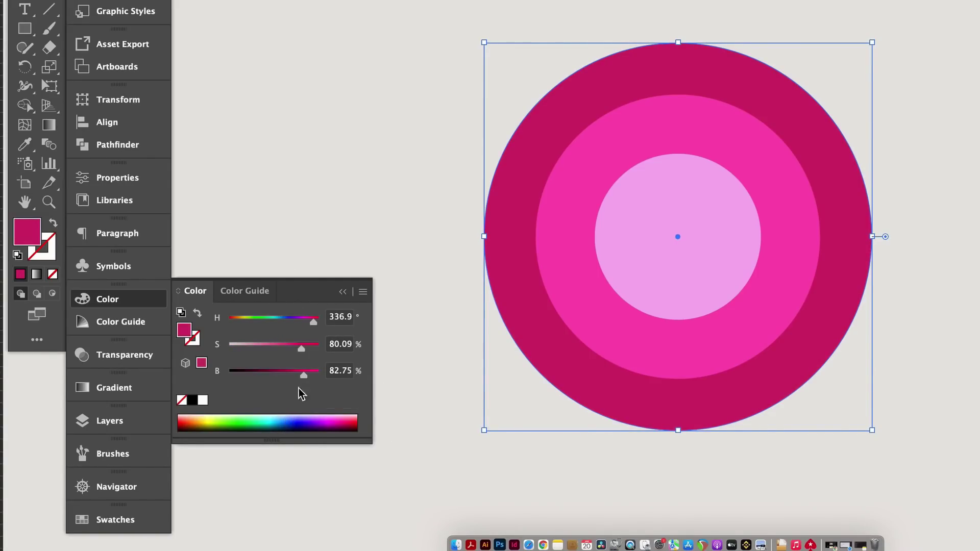
mouse_move(305, 351)
left_mouse_down()
mouse_move(243, 349)
mouse_move(350, 353)
mouse_move(304, 352)
left_mouse_up()
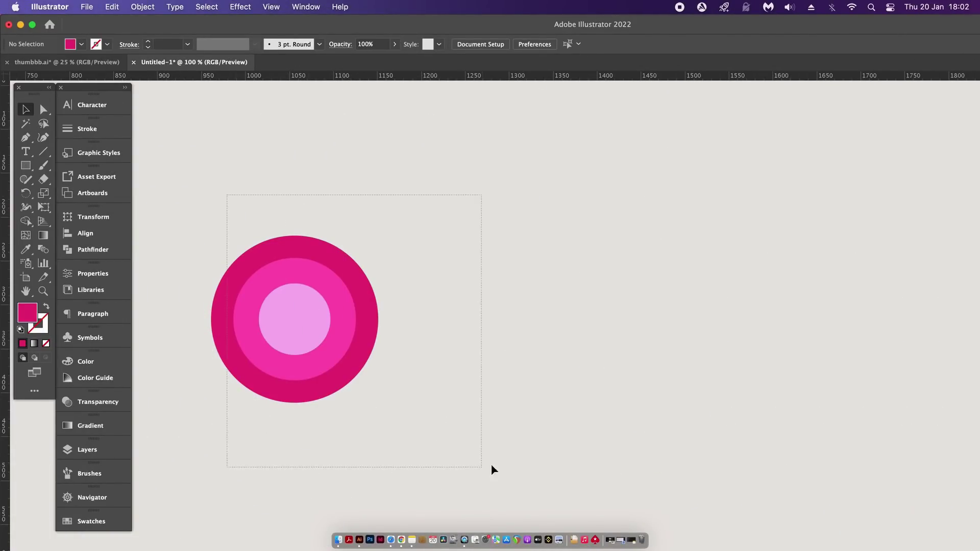
Marquee-select the three concentric circles and group them with Cmd+G
left_click_drag(226, 197, 486, 469)
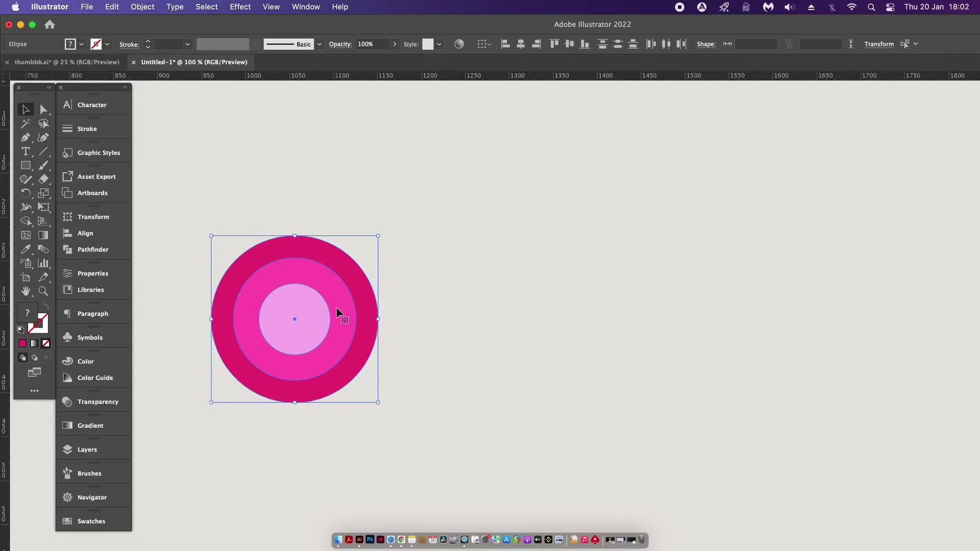
key("super+g")
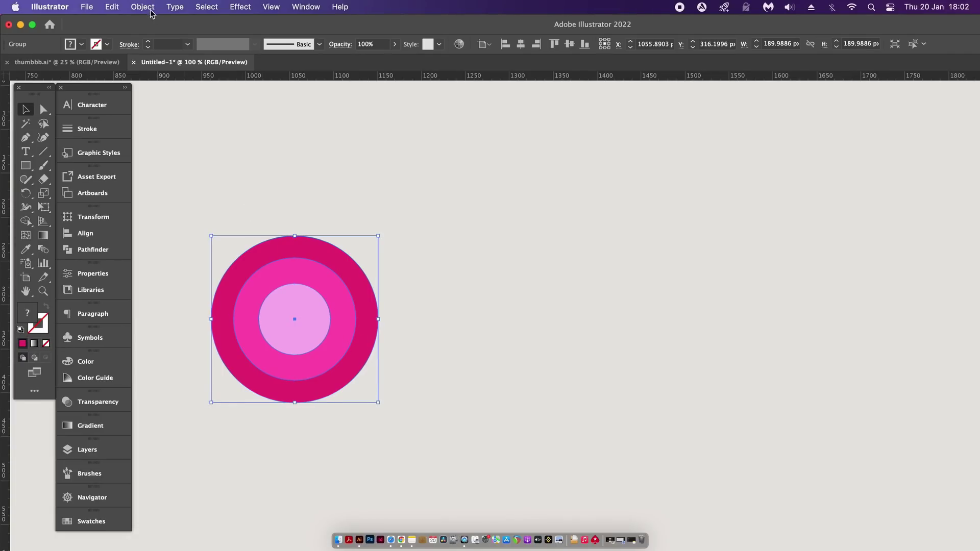
left_click(143, 6)
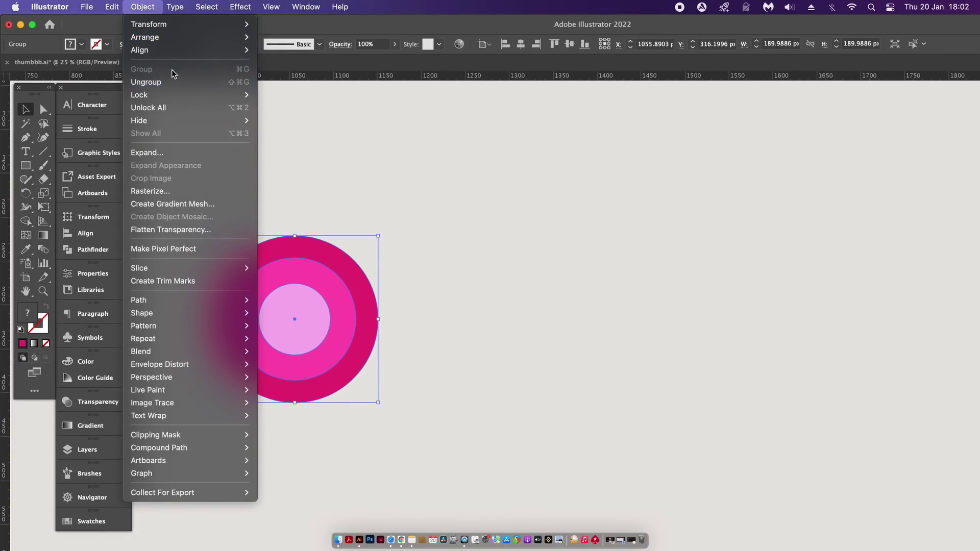
left_click(472, 198)
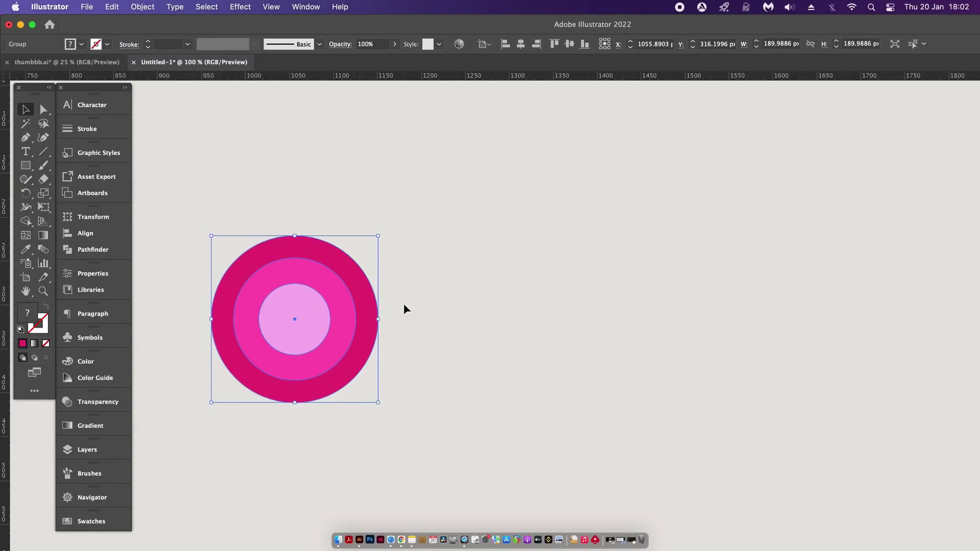
Place one copy of the group to the right, repeat for a third, then select the left group
left_click_drag(342, 333, 576, 331)
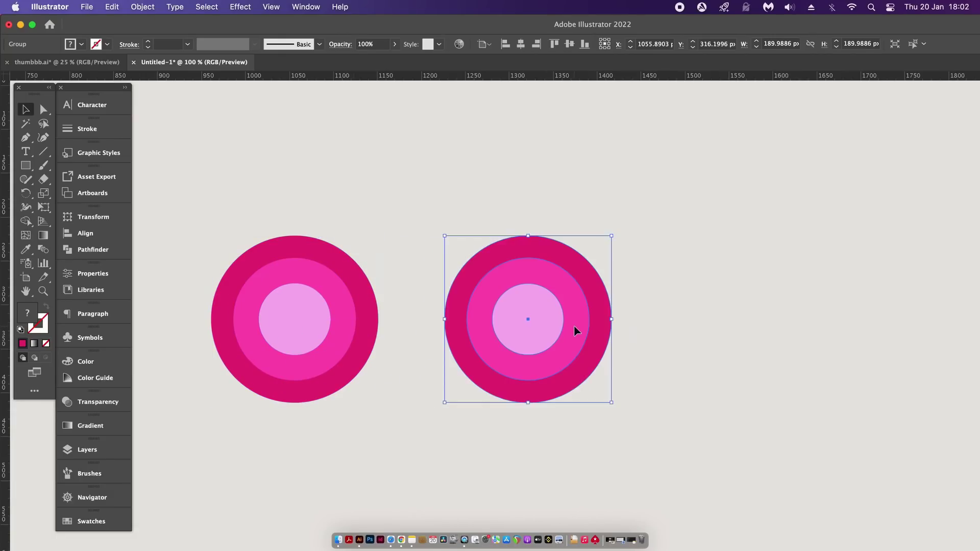
key("super+d")
left_click(698, 139)
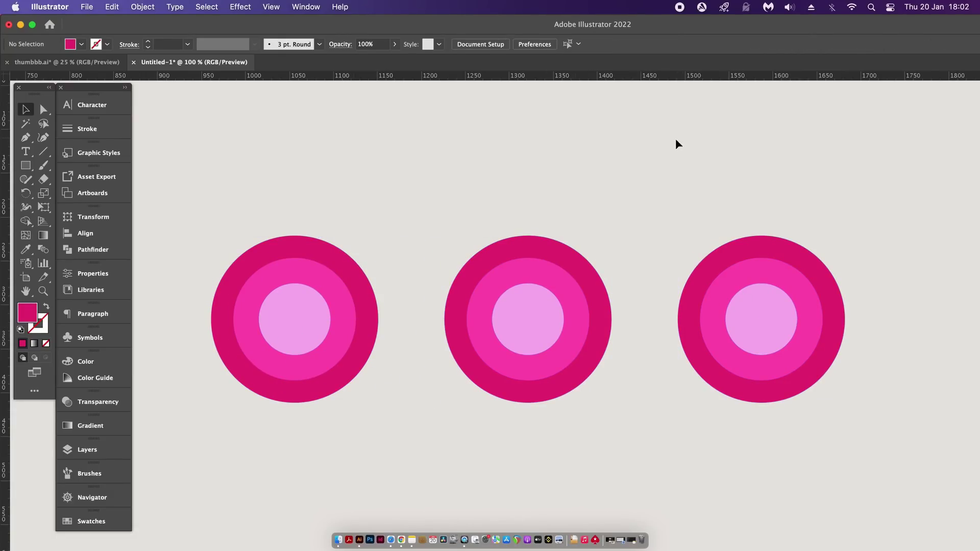
left_click(312, 265)
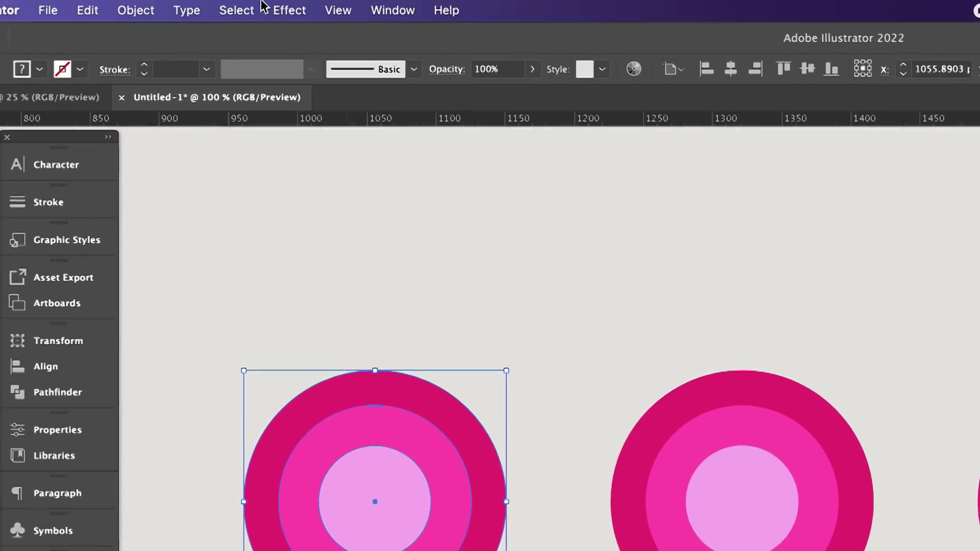
Start Global Edit on the matching circle groups and give them a gradient fill
left_click(208, 6)
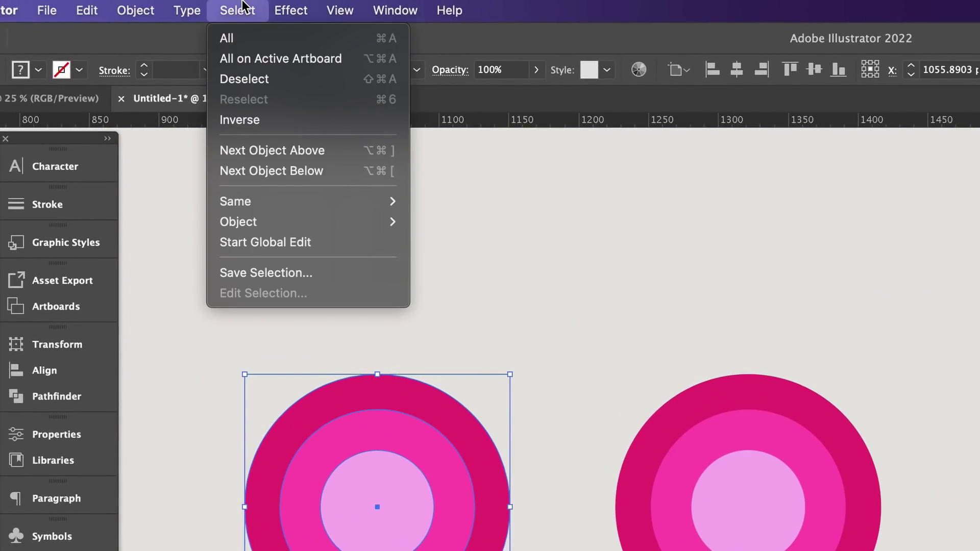
left_click(290, 242)
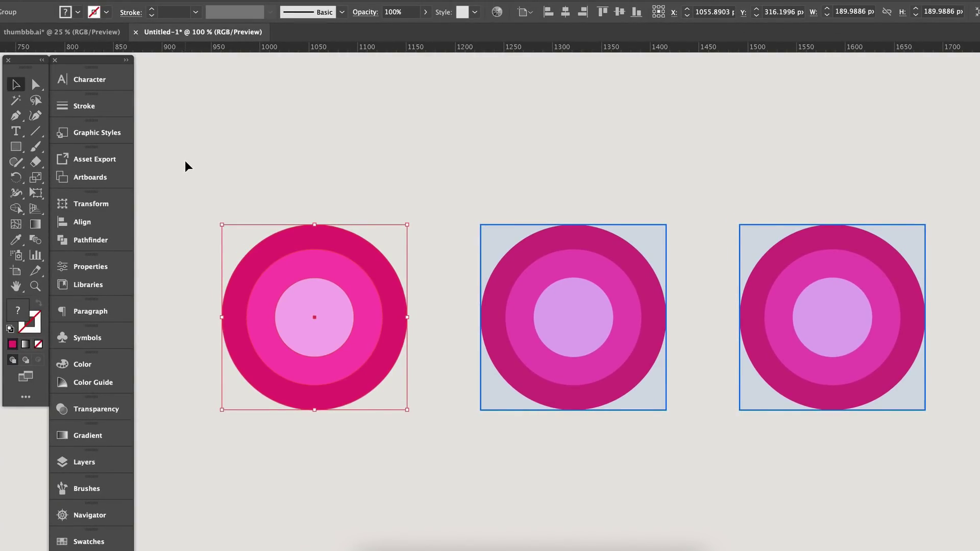
left_click(26, 344)
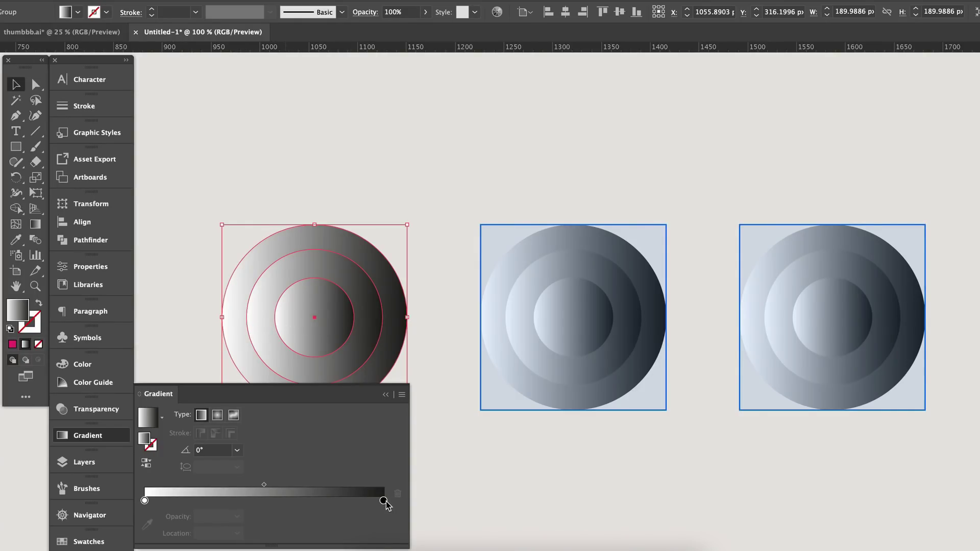
Make the gradient's end stop magenta, then shrink the circles and rotate them 45°
double_click(384, 502)
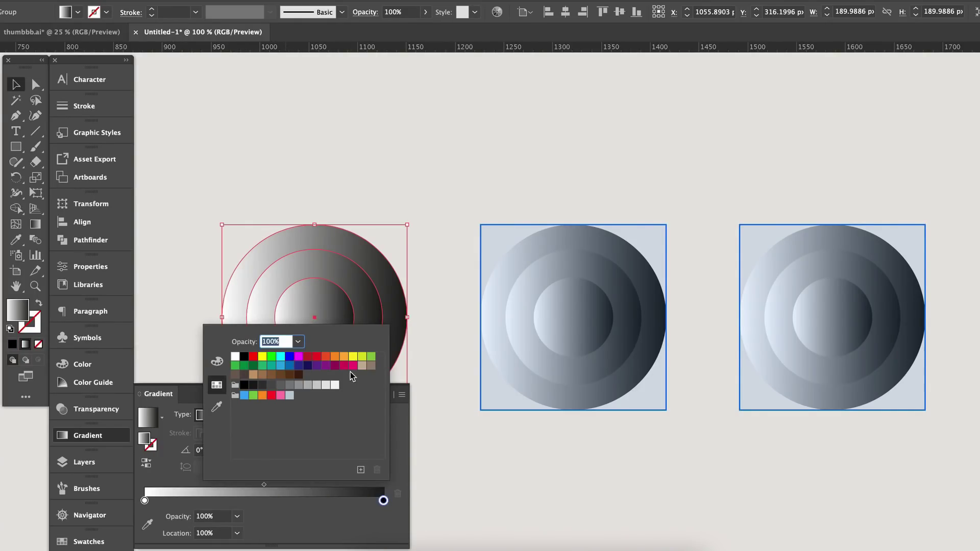
left_click(351, 366)
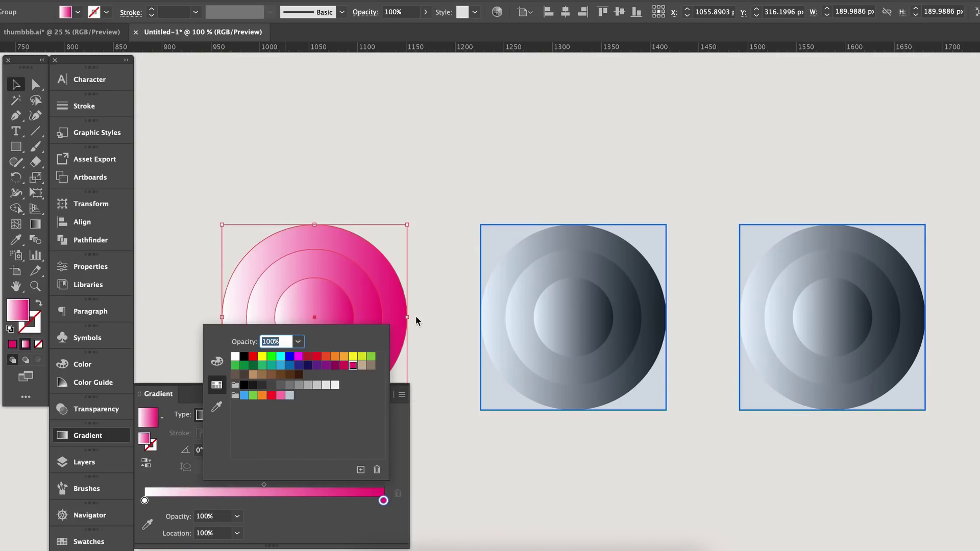
key("Return")
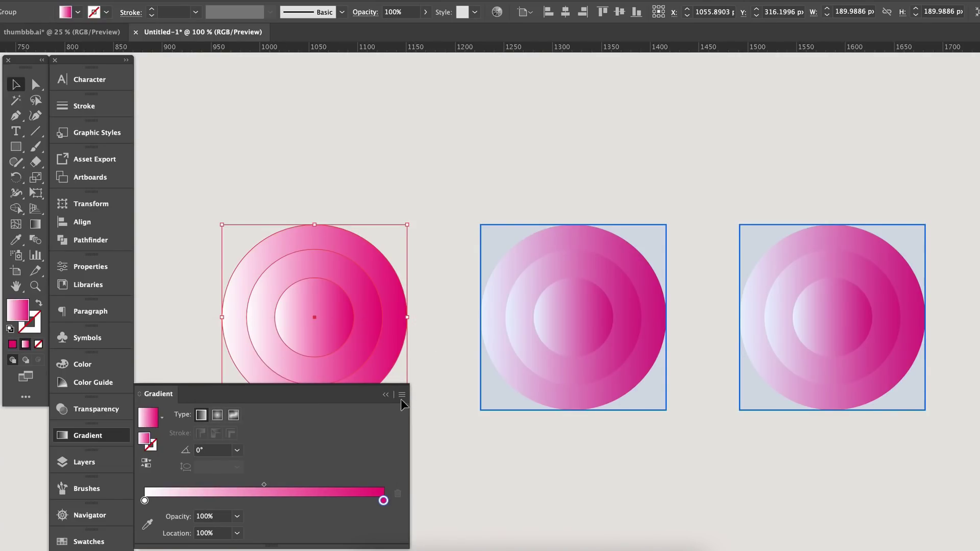
left_click(386, 395)
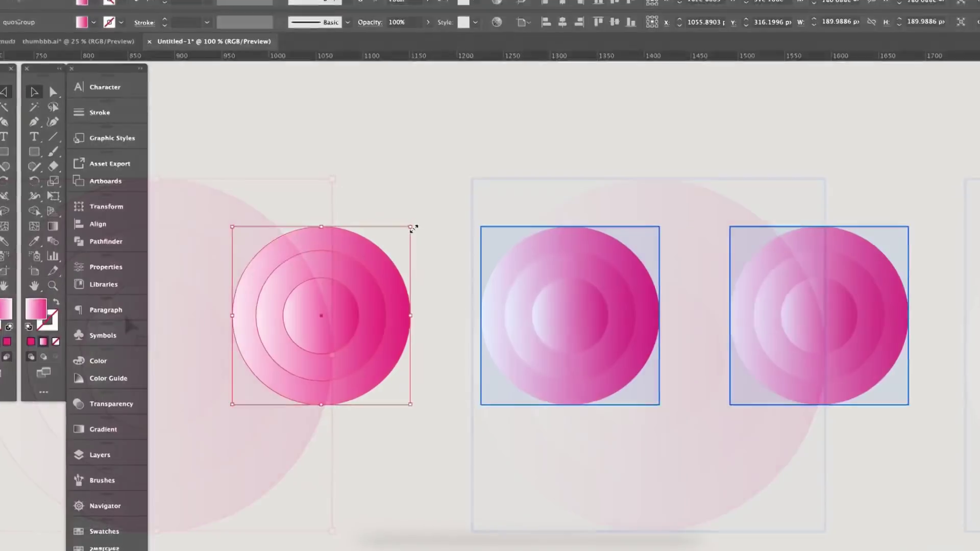
mouse_move(407, 225)
left_mouse_down()
mouse_move(383, 250)
mouse_move(481, 193)
mouse_move(426, 198)
mouse_move(438, 198)
mouse_move(366, 139)
left_mouse_up()
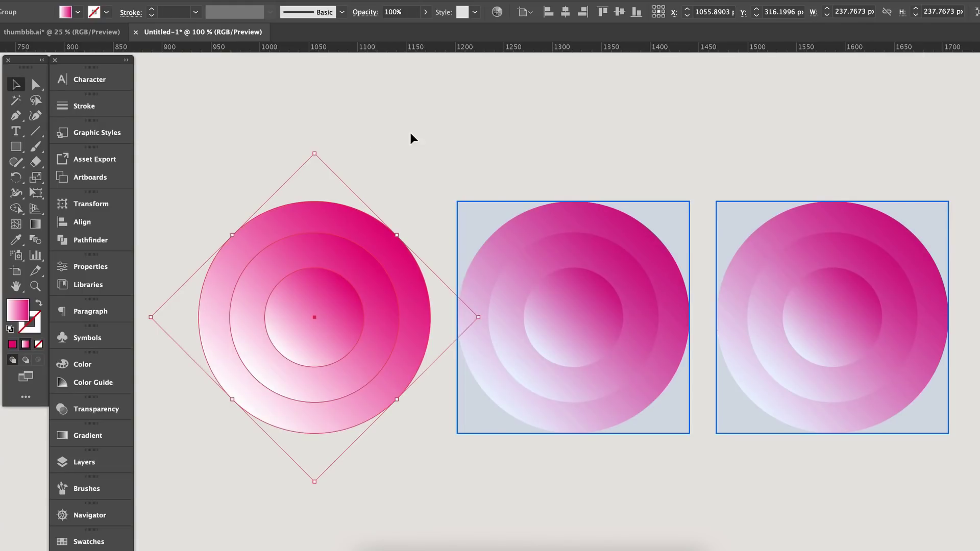
left_click(407, 138)
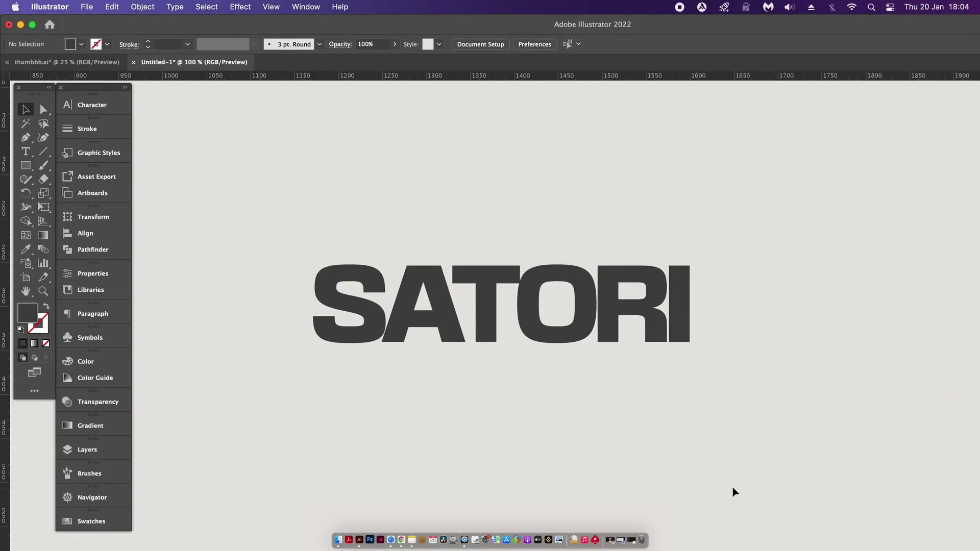
Set SATORI's tracking to -25 in the Character panel and tighten the S–A kerning
key("t")
left_click(481, 327)
key("super+t")
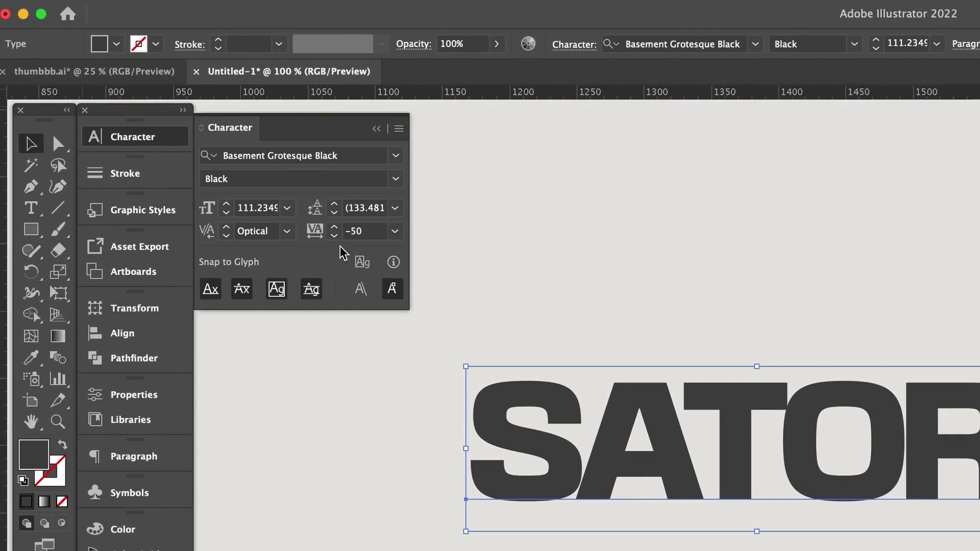
left_click(395, 232)
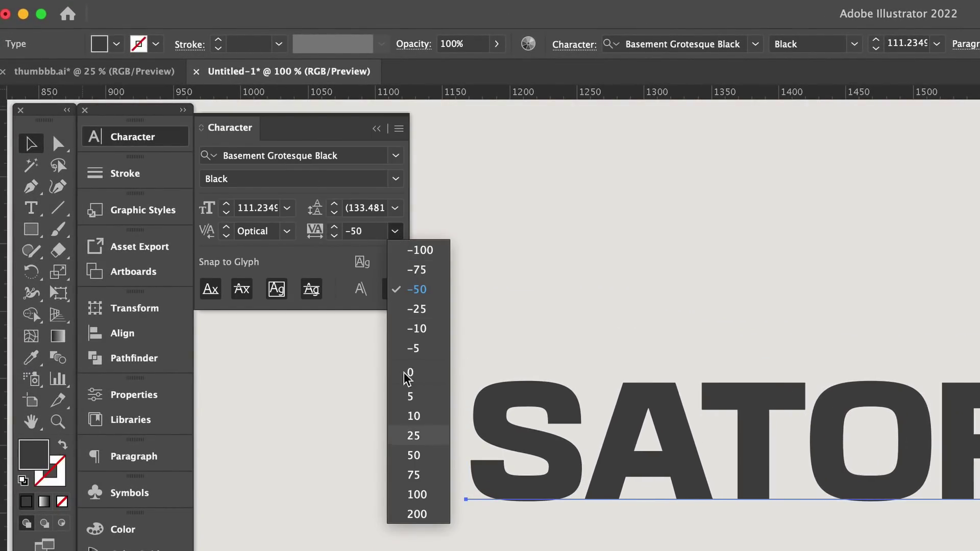
left_click(441, 309)
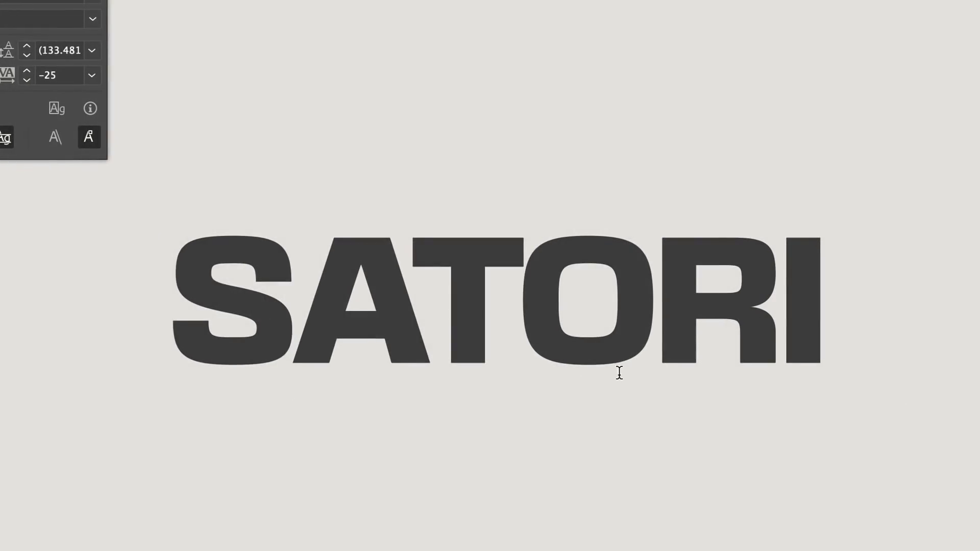
key("alt+Left")
key("Escape")
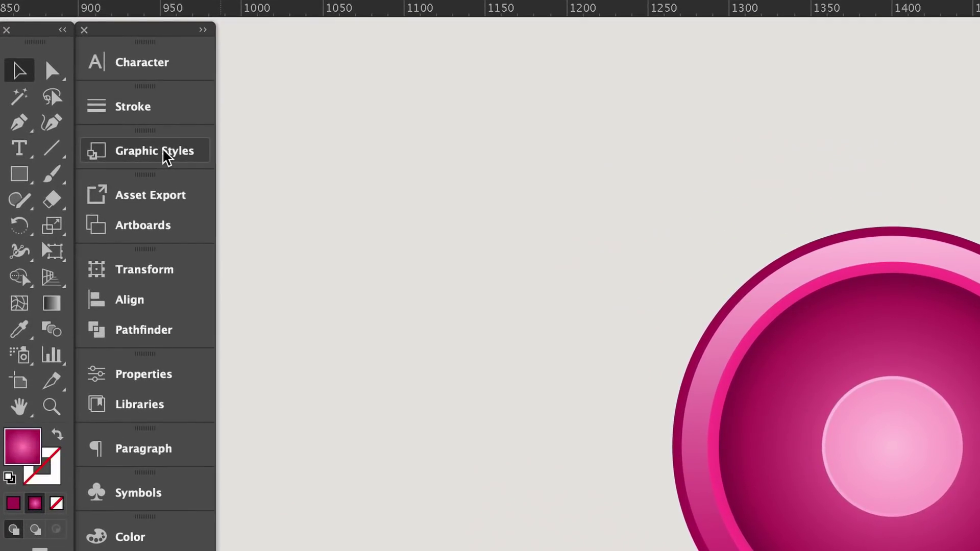
Save the dark inner gradient circle's look as a new graphic style, then deselect the button
left_click(166, 155)
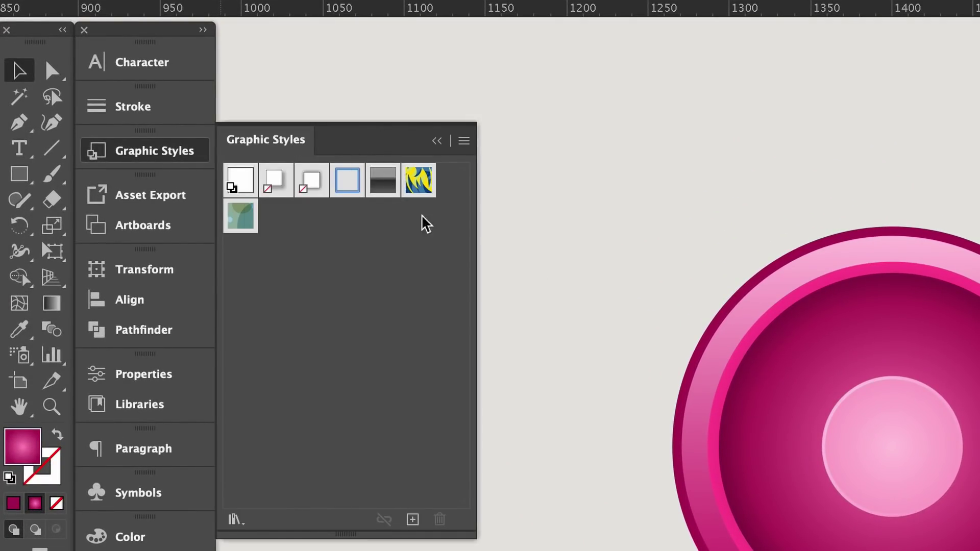
left_click(848, 366)
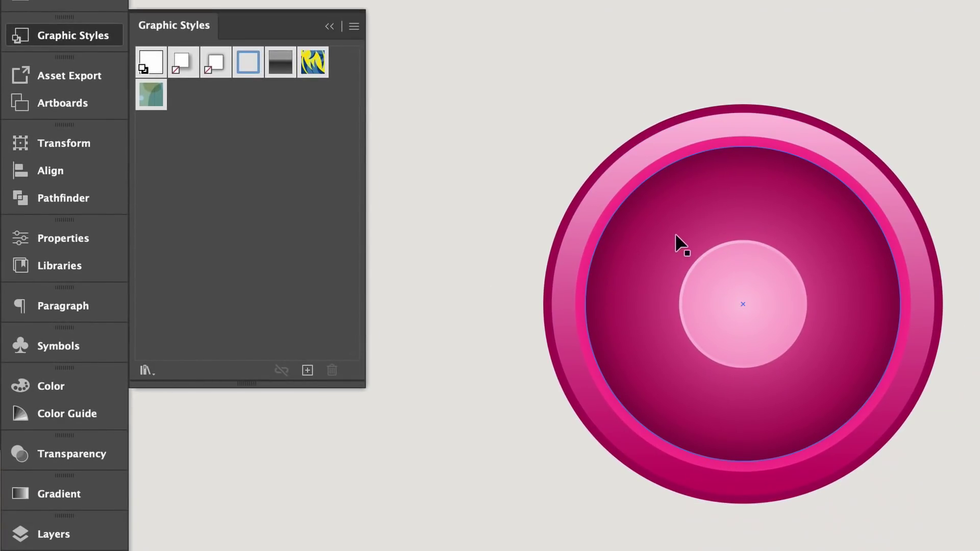
left_click(677, 246)
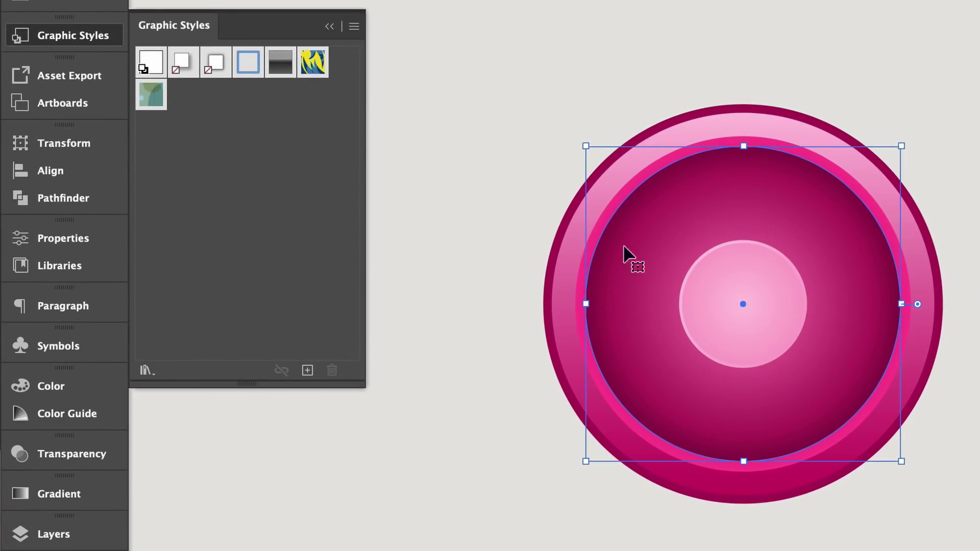
left_click(307, 370)
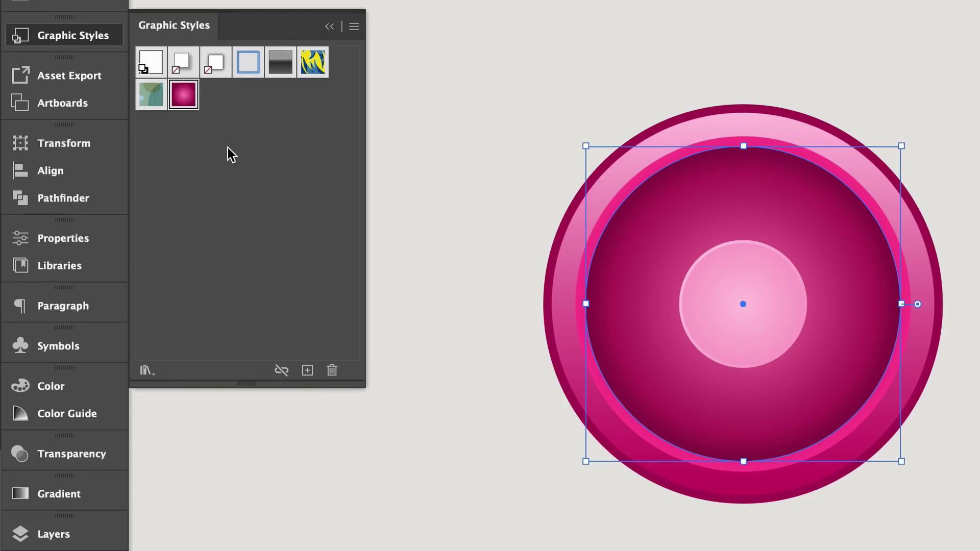
left_click(652, 46)
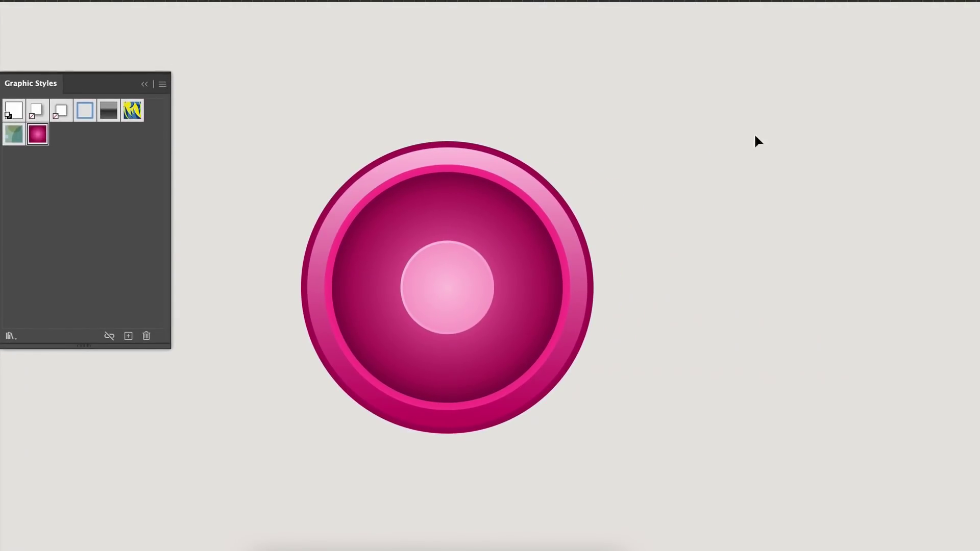
key("l")
Draw a circle beside the button, try two pattern styles, and apply the pink gradient style
left_click_drag(721, 104, 854, 281)
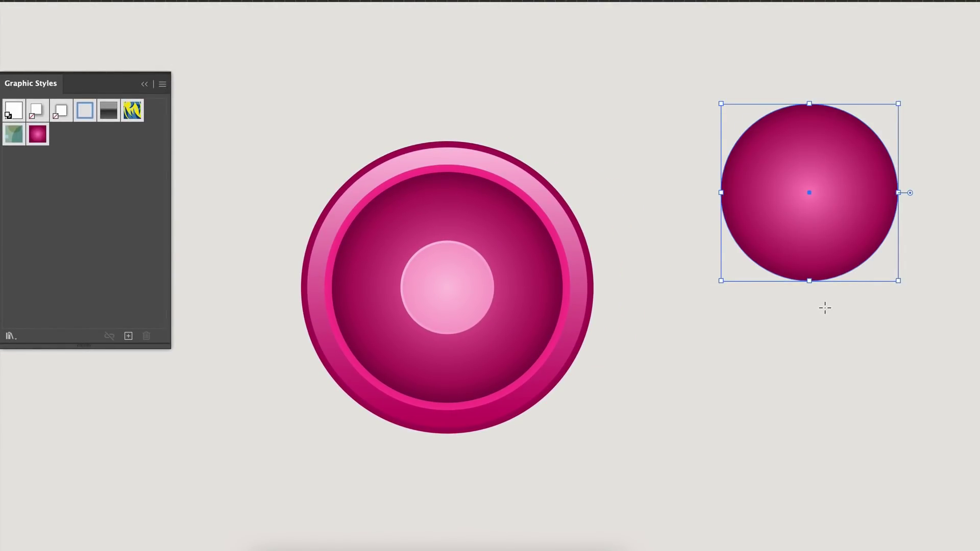
left_click(132, 112)
left_click(13, 134)
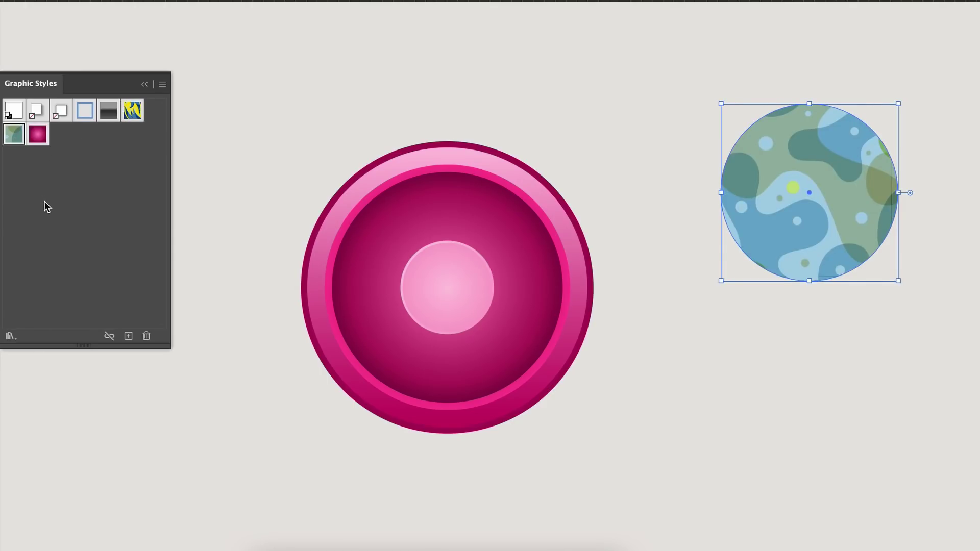
left_click(38, 135)
left_click(640, 126)
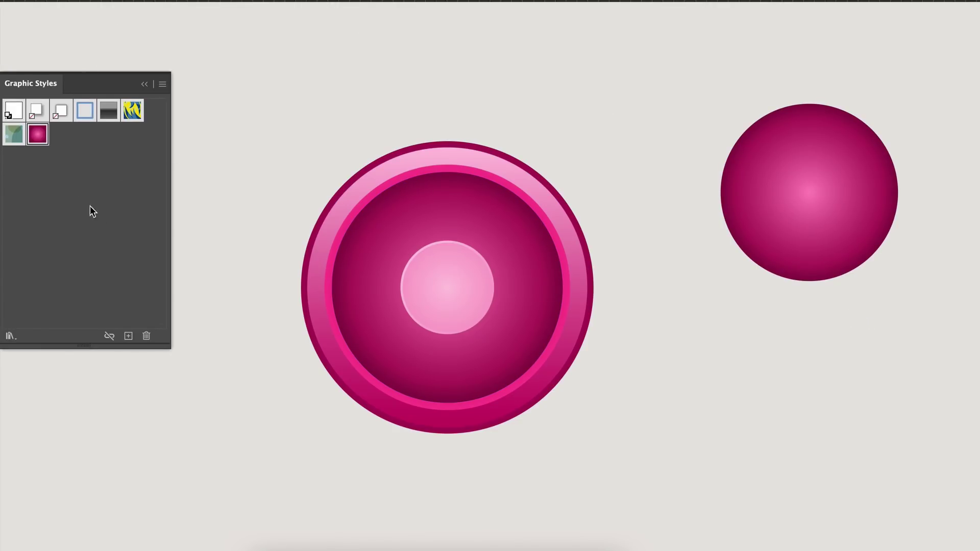
double_click(41, 139)
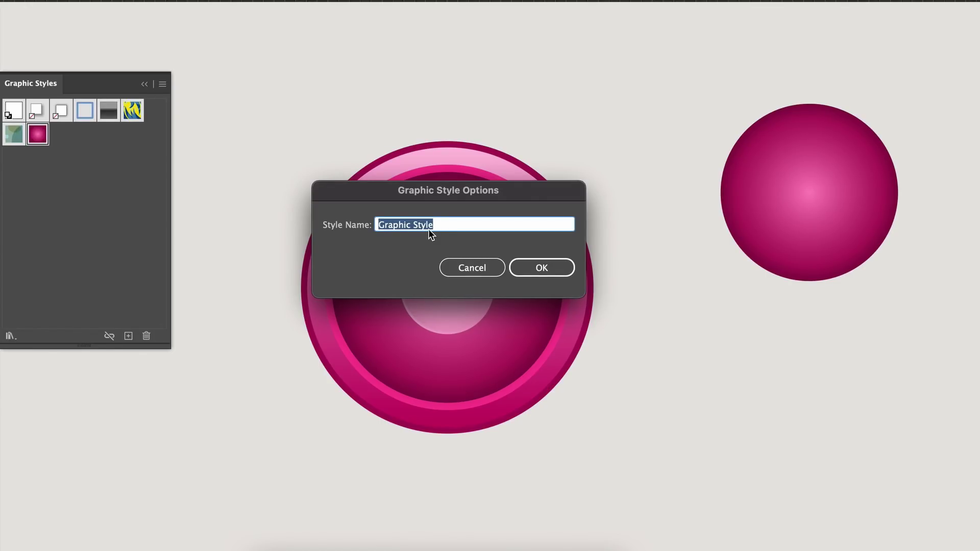
left_click(471, 268)
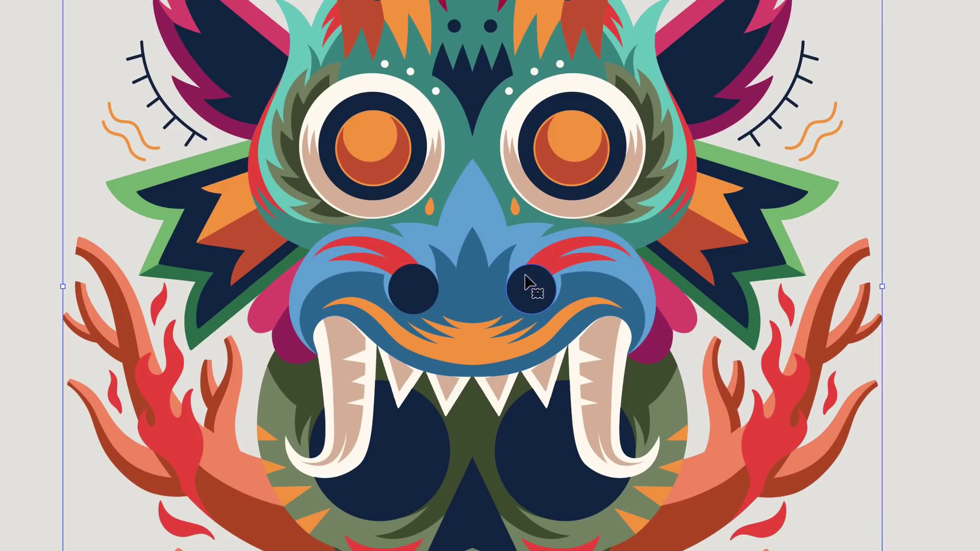
Select all of the dragon mask artwork with Cmd+A
key("ctrl+a")
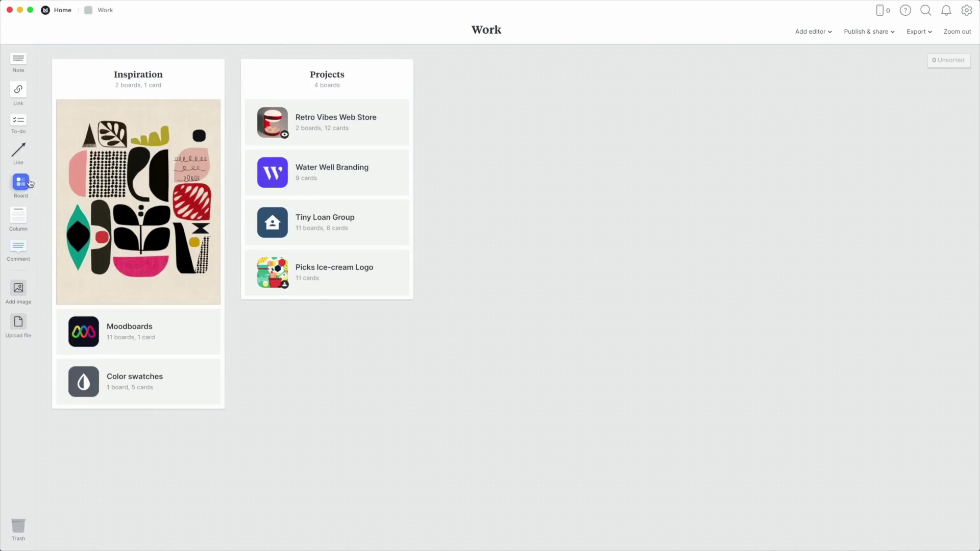
Create and open the Insen Market Launch board, then add the Los Angeles flagship store note
left_click_drag(19, 181, 488, 216)
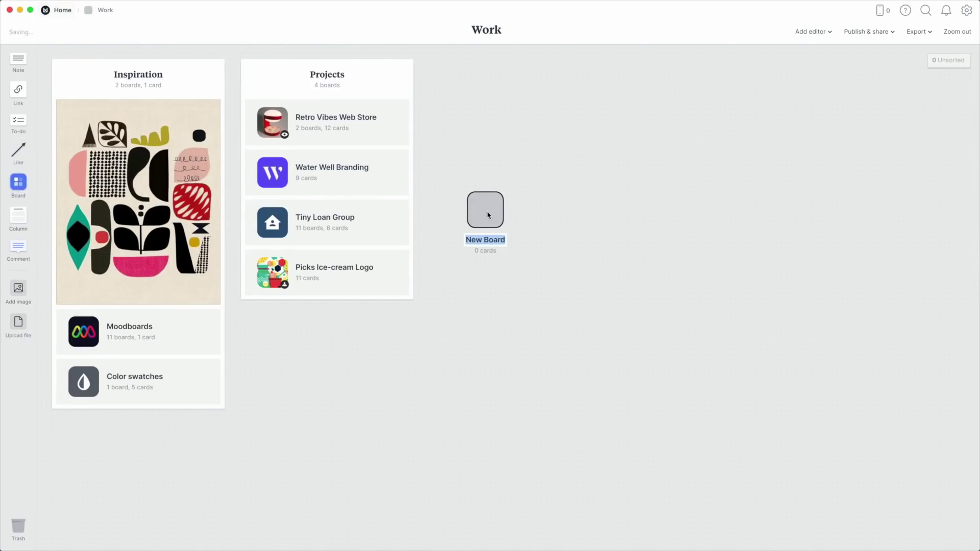
type("Insen Market")
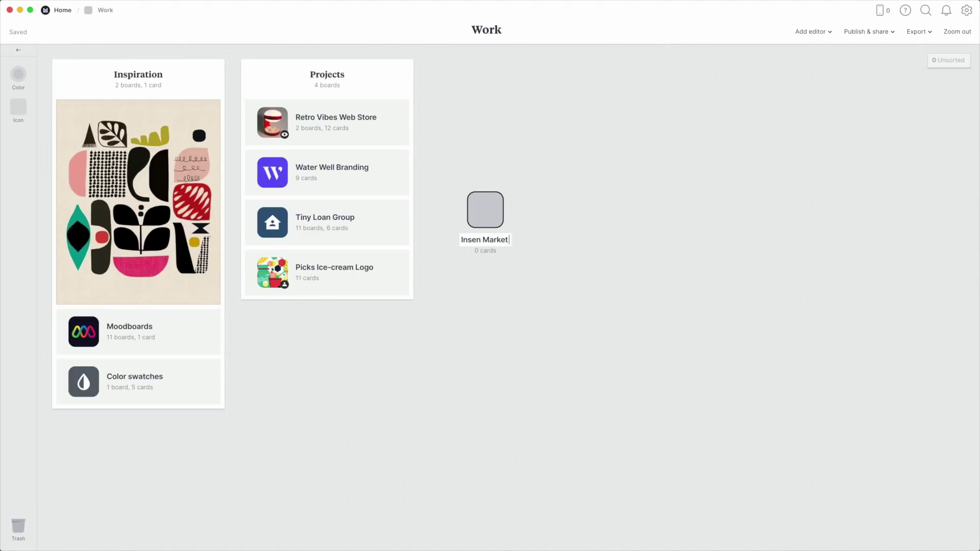
type(" Launch")
key("Return")
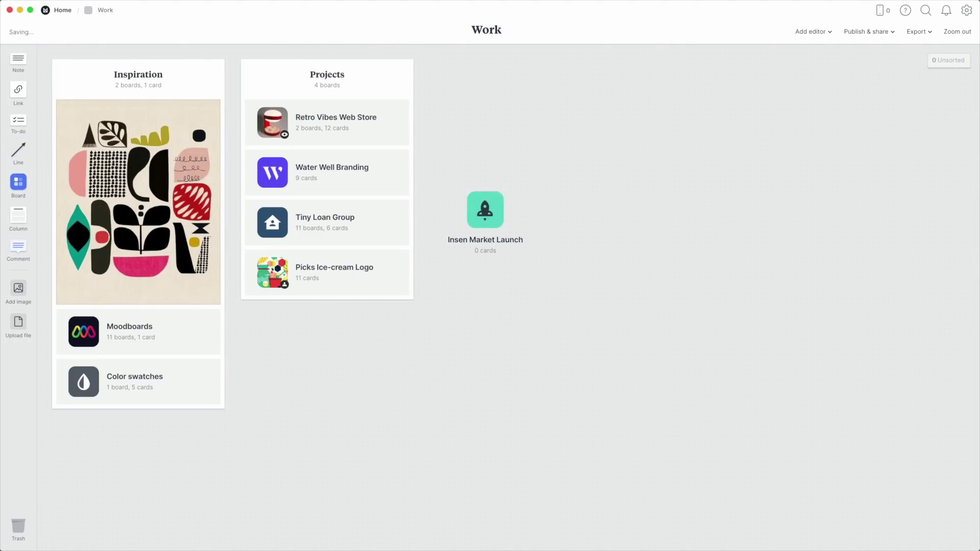
left_click(499, 222)
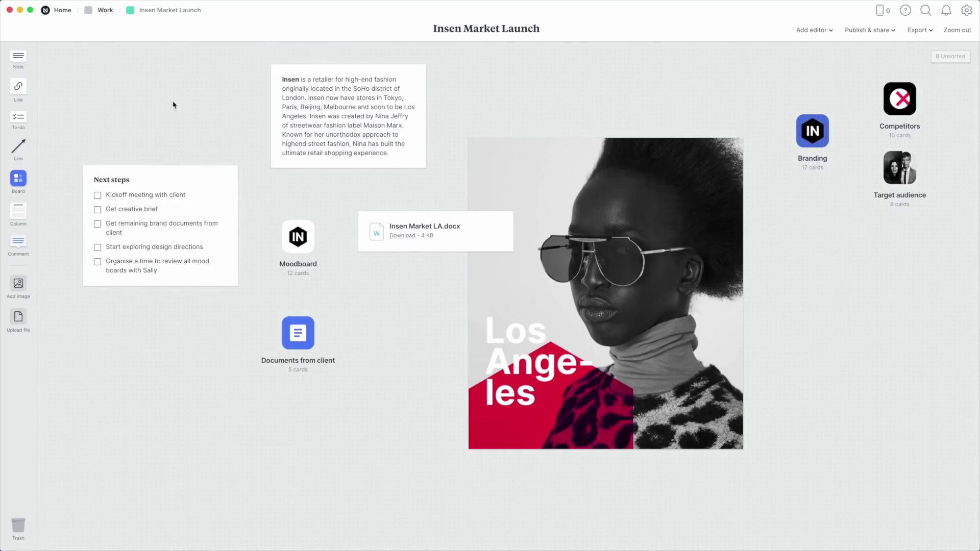
left_click_drag(18, 57, 100, 76)
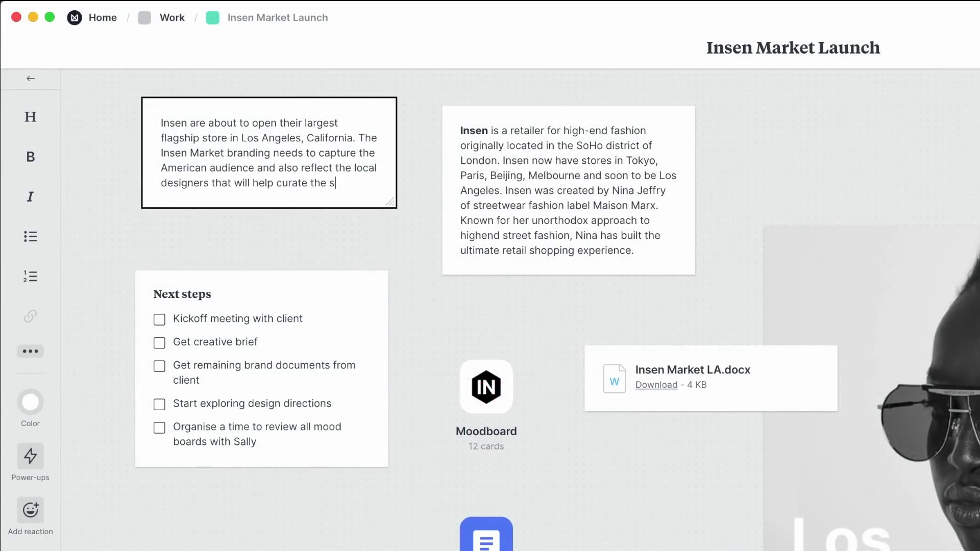
type("pace.")
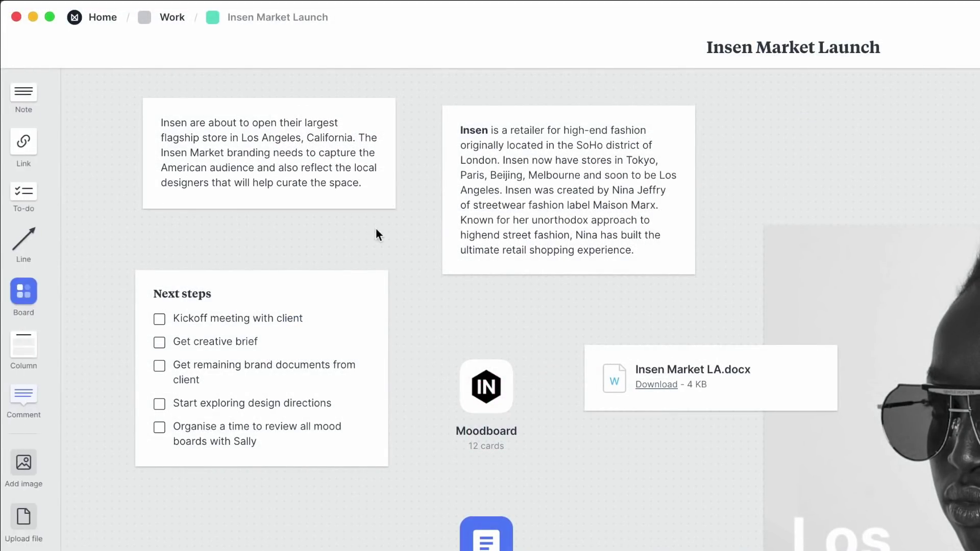
left_click(159, 320)
Tick Kickoff meeting and Get creative brief, add a photoshoot moodboard task, and move the docx card
left_click(160, 343)
left_click(263, 444)
key("Return")
type("Create moodbo")
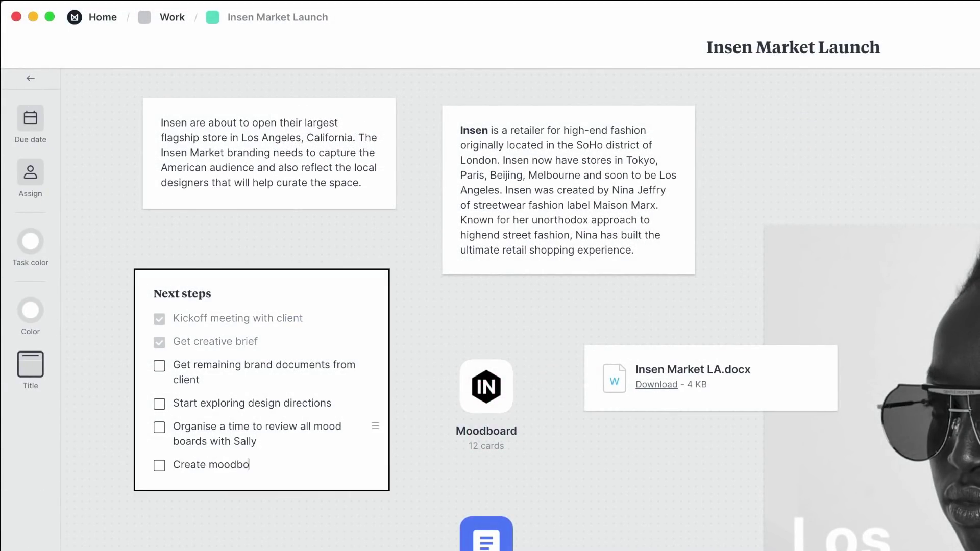
left_click_drag(636, 372, 164, 329)
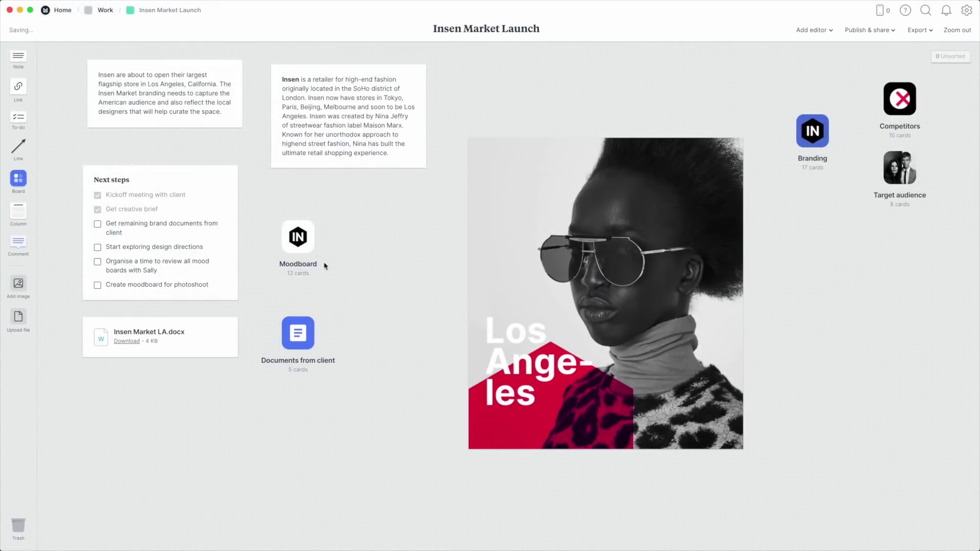
right_click(377, 266)
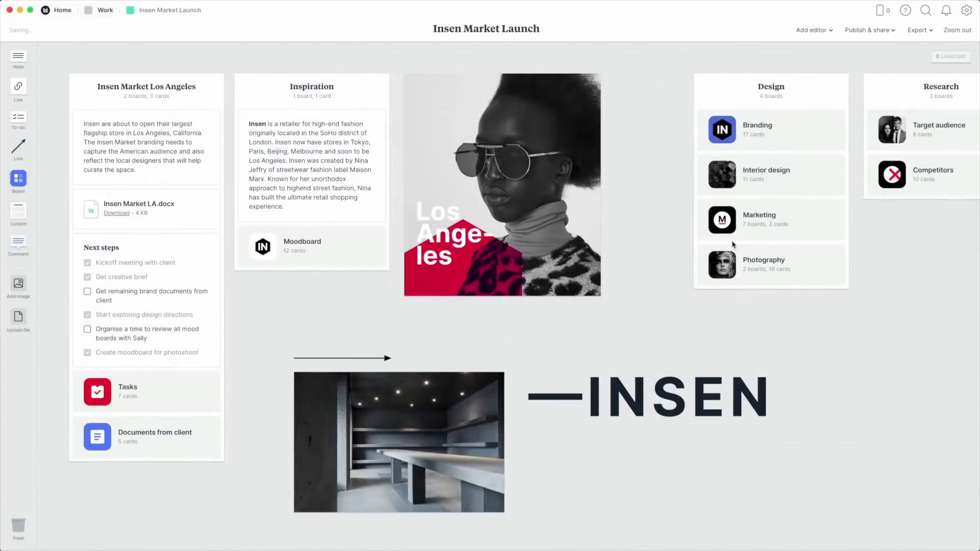
left_click(831, 32)
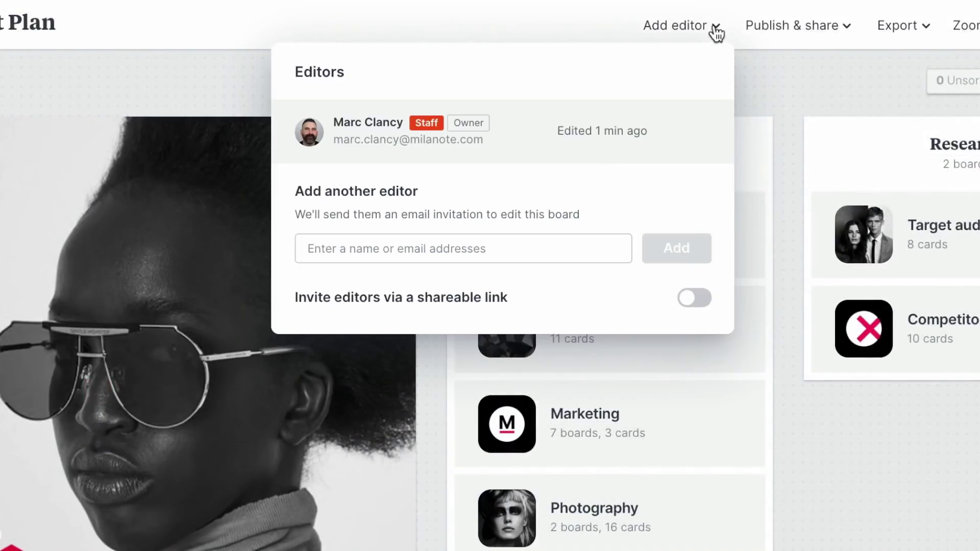
left_click(357, 244)
left_click(368, 300)
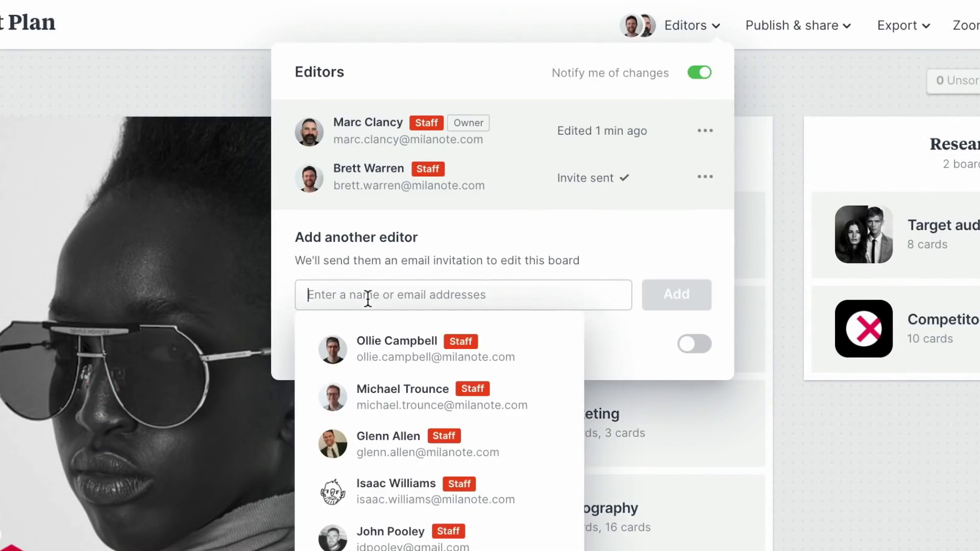
left_click(385, 349)
type("Dav")
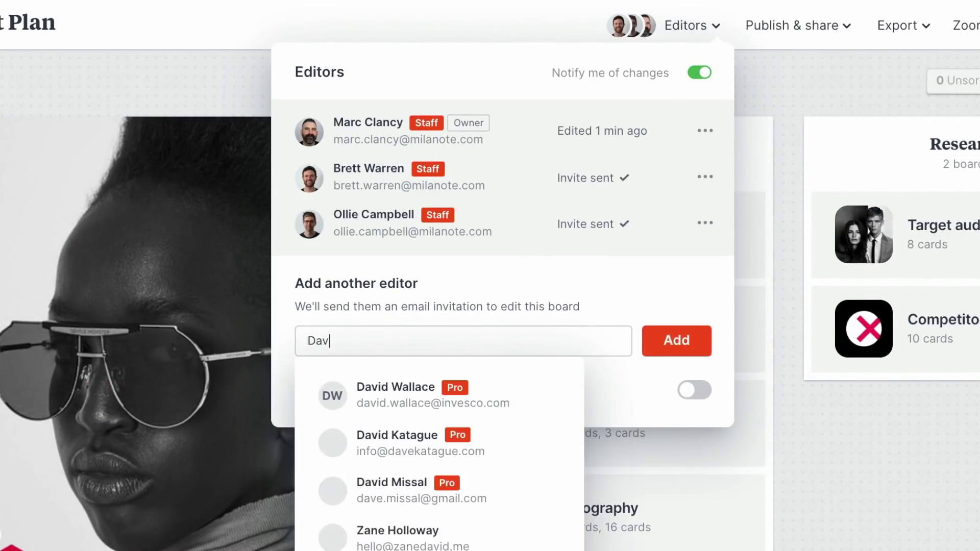
type("id")
left_click(406, 491)
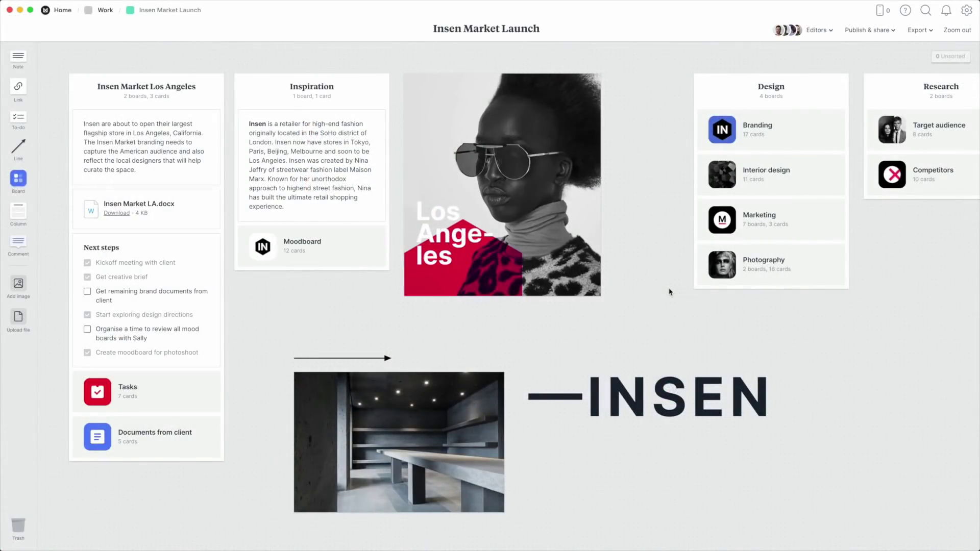
Open the Insen Market Launch Branding board and start a note beside the colour swatches
left_click(723, 130)
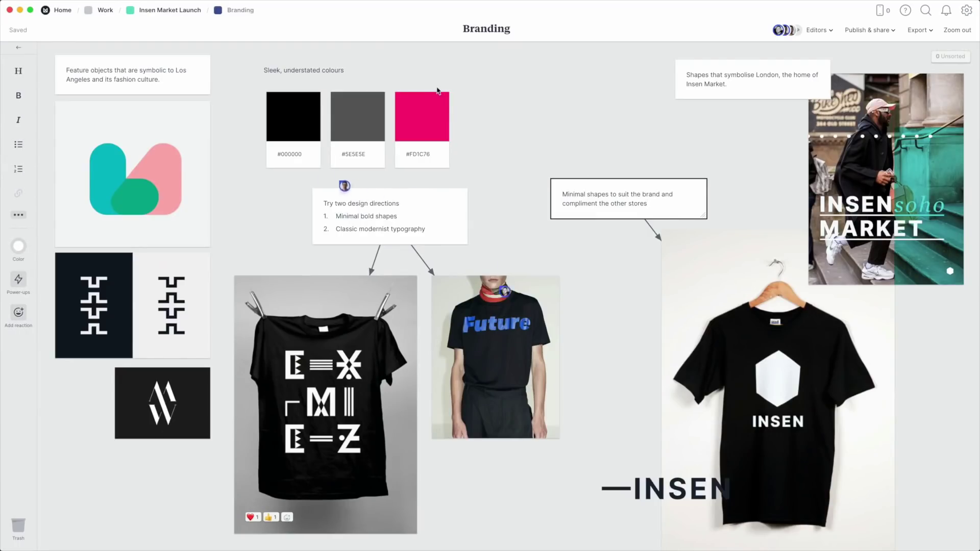
left_click(481, 107)
double_click(478, 103)
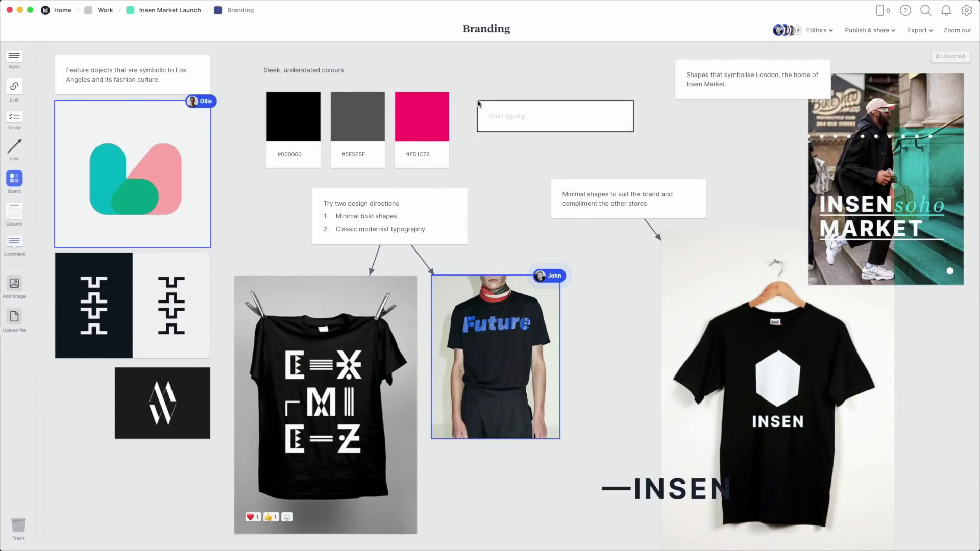
type("#2e")
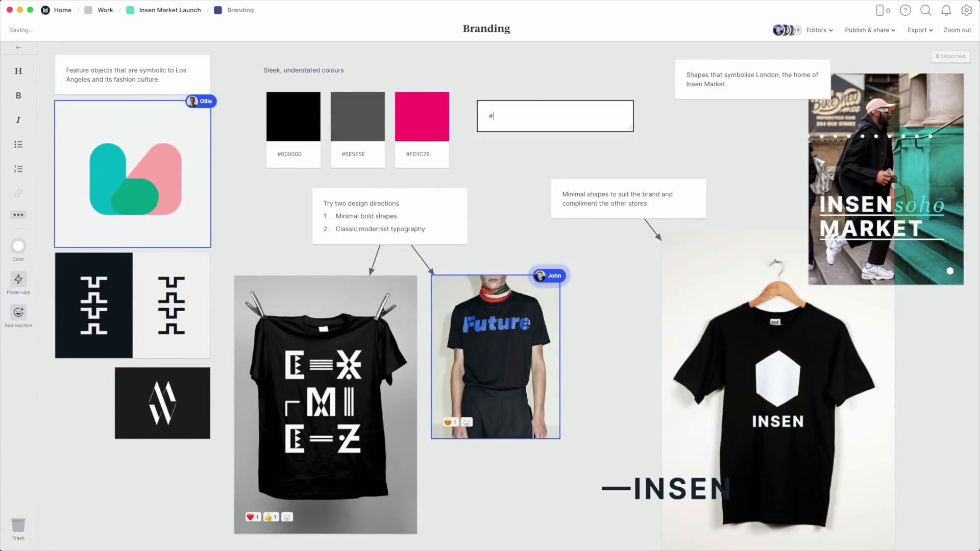